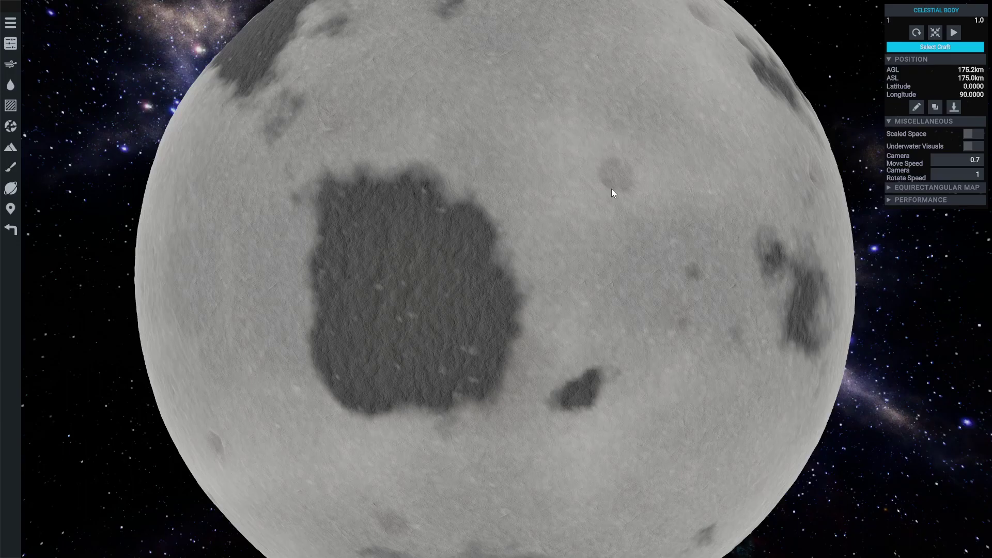
Examine the flat and slope style textures of the Crater Fields biome's second sub biome.
left_click(15, 128)
left_click(48, 46)
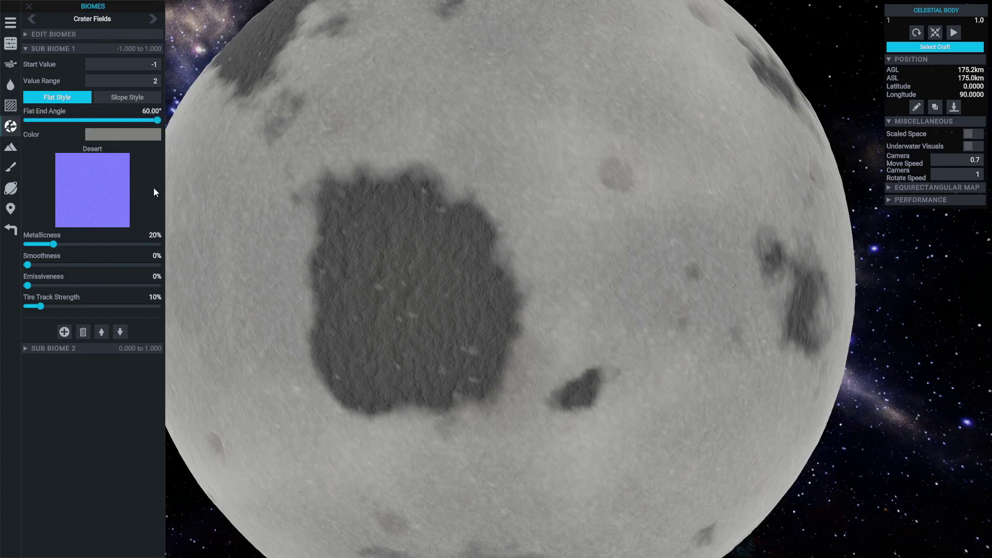
left_click(64, 349)
scroll(83, 364, "down", 3)
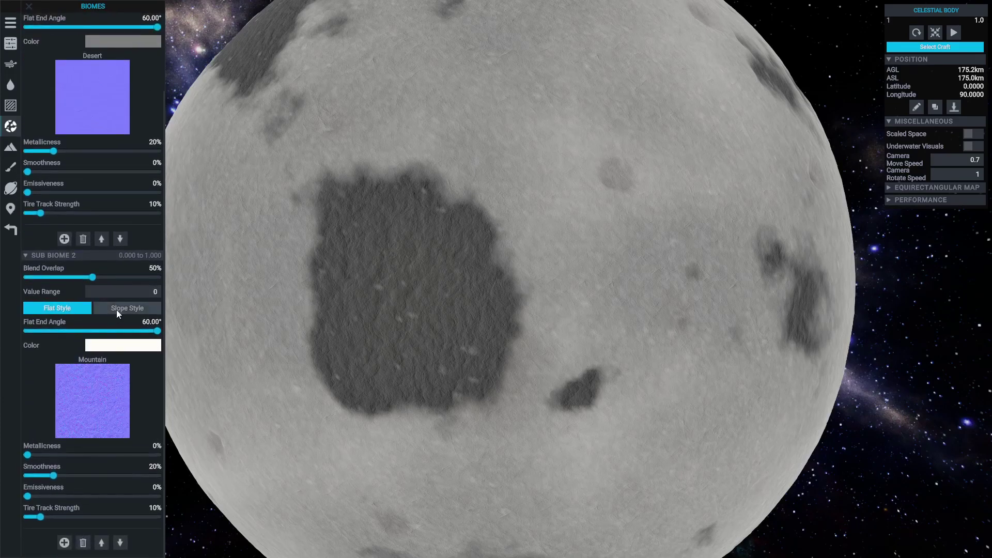
left_click(118, 309)
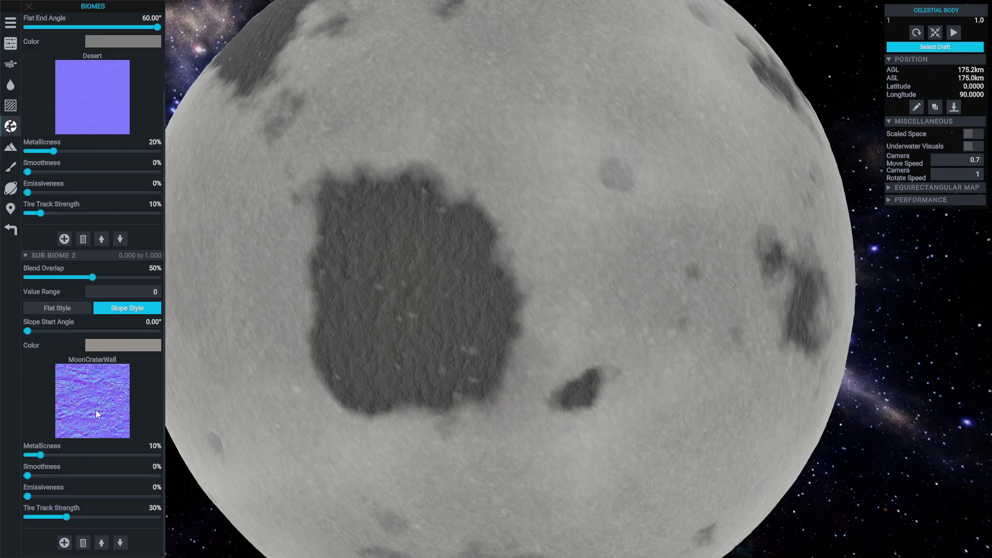
left_click(63, 307)
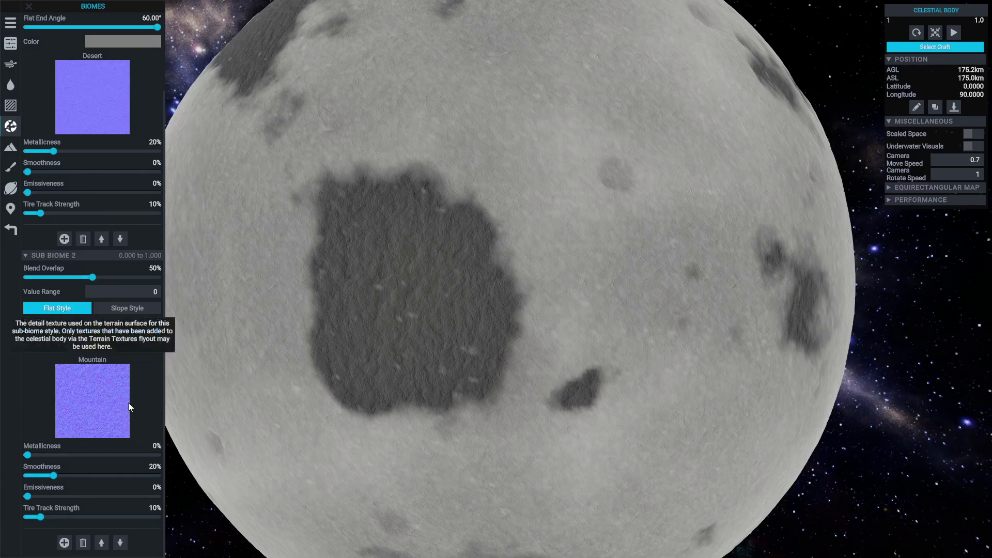
Examine the celestial body's terrain textures and their advanced tiling configuration.
left_click(6, 106)
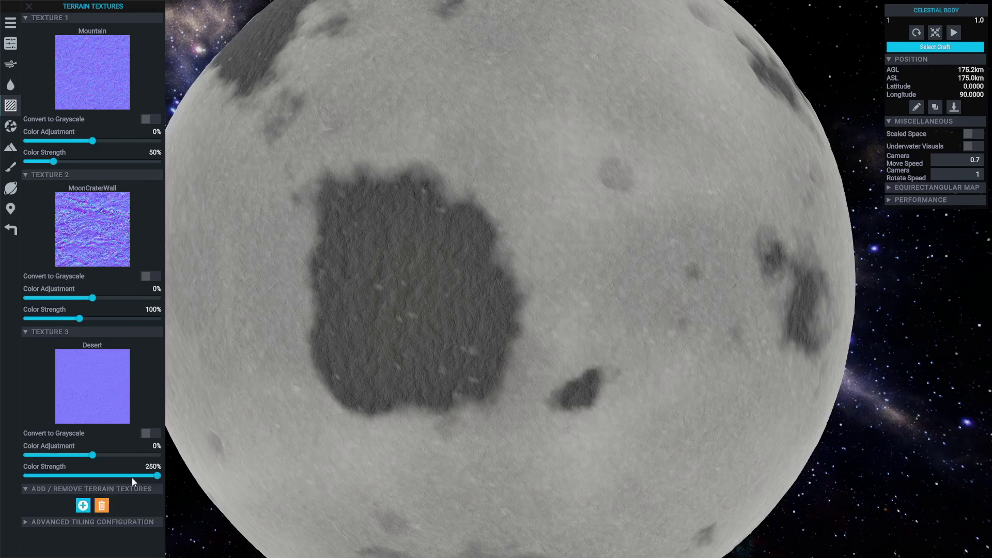
mouse_move(127, 476)
mouse_move(110, 455)
left_click(133, 522)
scroll(114, 488, "down", 8)
scroll(107, 476, "down", 2)
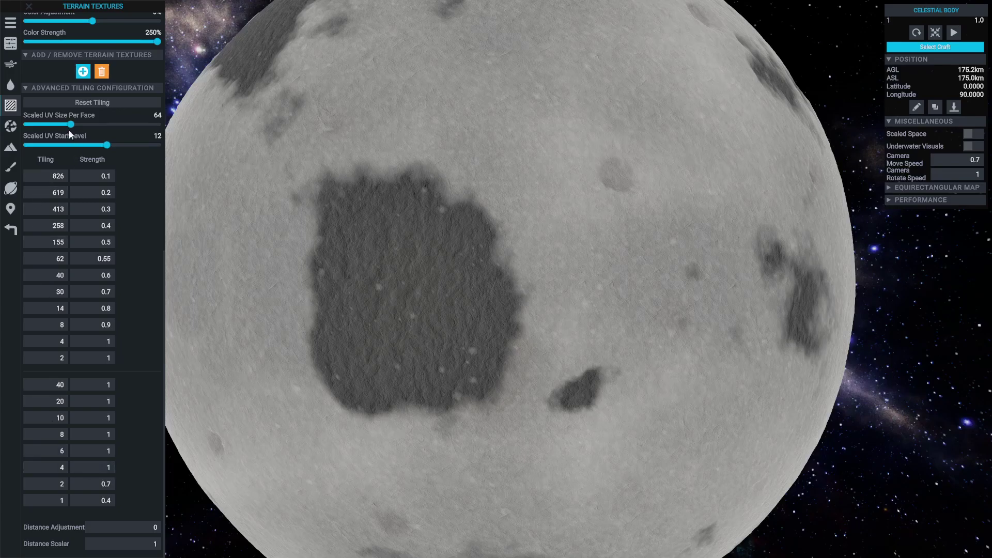
mouse_move(68, 130)
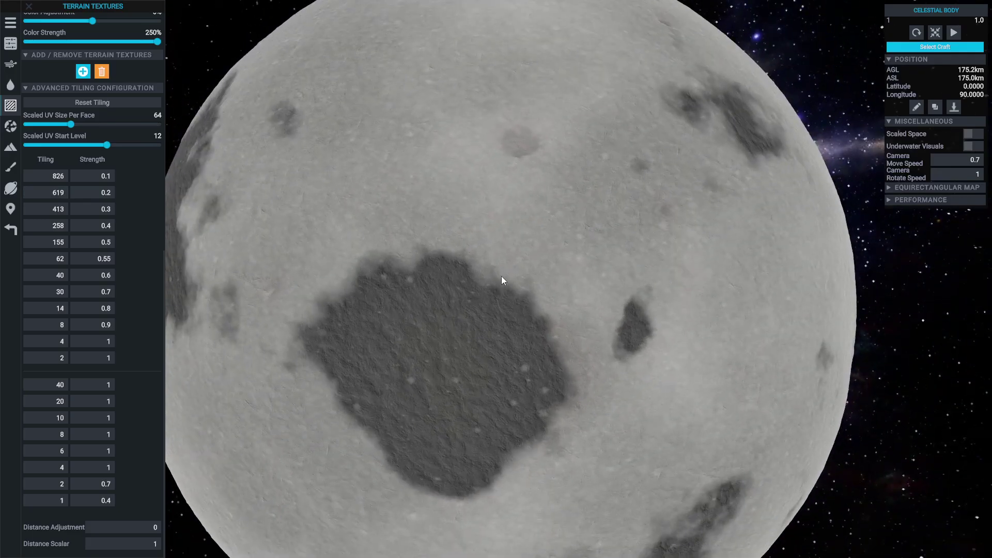
Examine how the terrain texture tiling changes between close to the surface and far out in space.
scroll(502, 277, "up", 5)
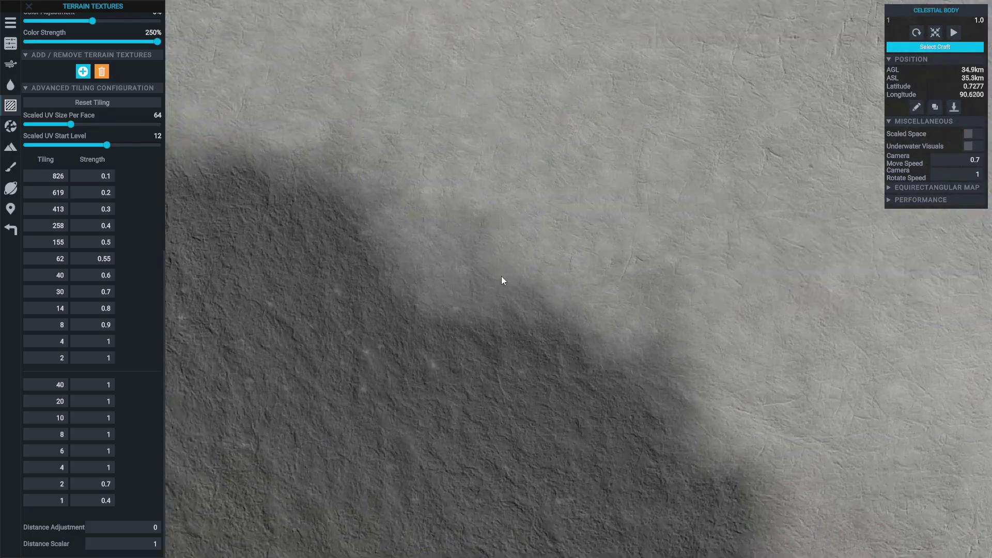
scroll(501, 280, "up", 5)
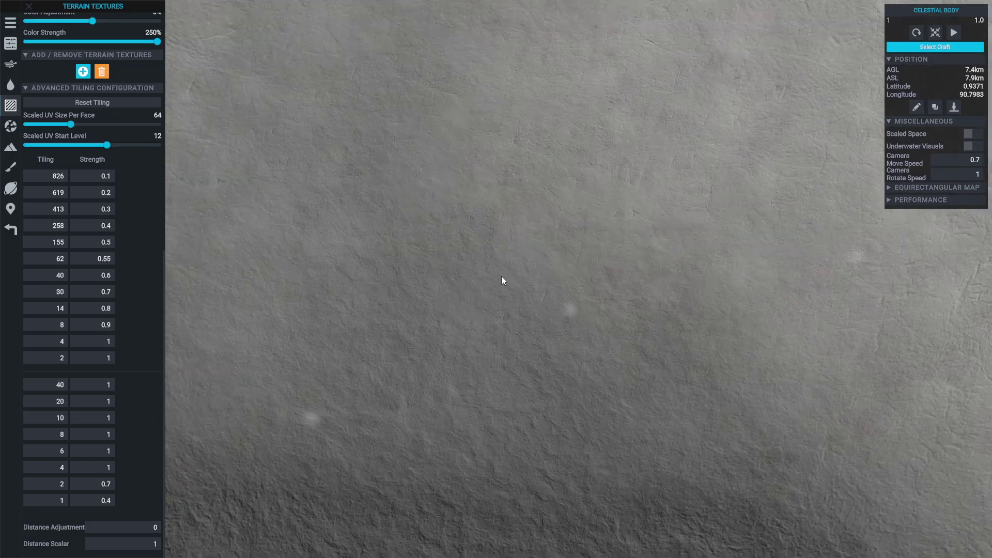
scroll(501, 277, "up", 4)
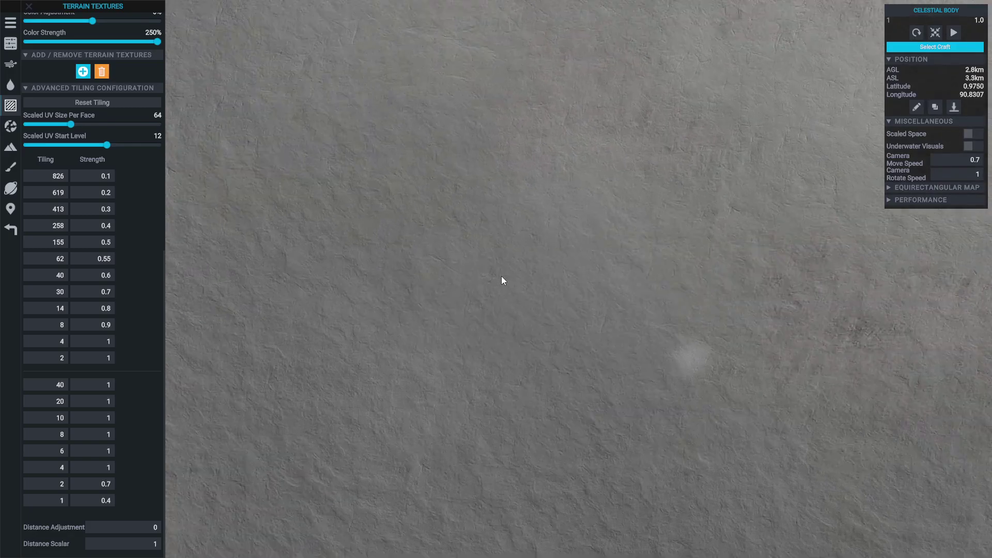
scroll(501, 281, "up", 4)
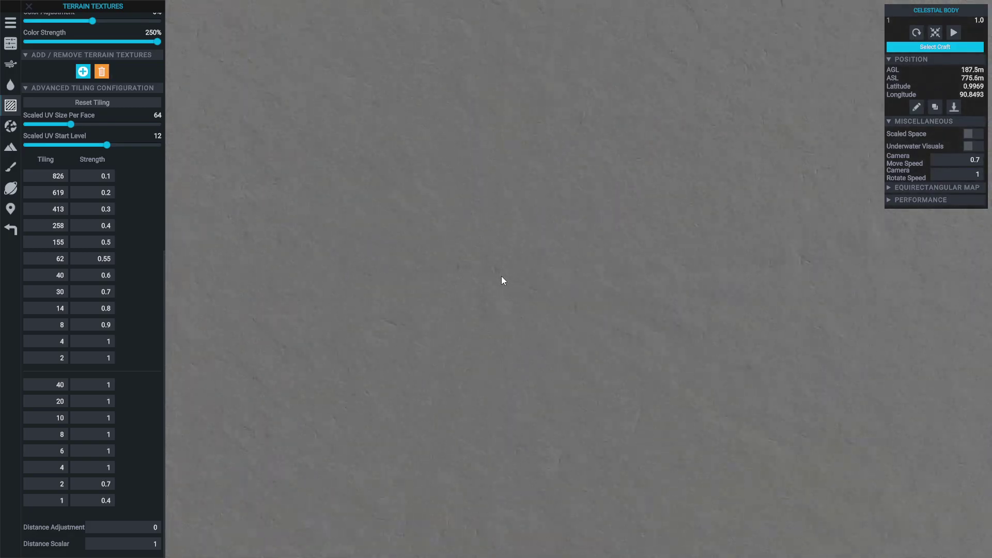
scroll(501, 281, "down", 3)
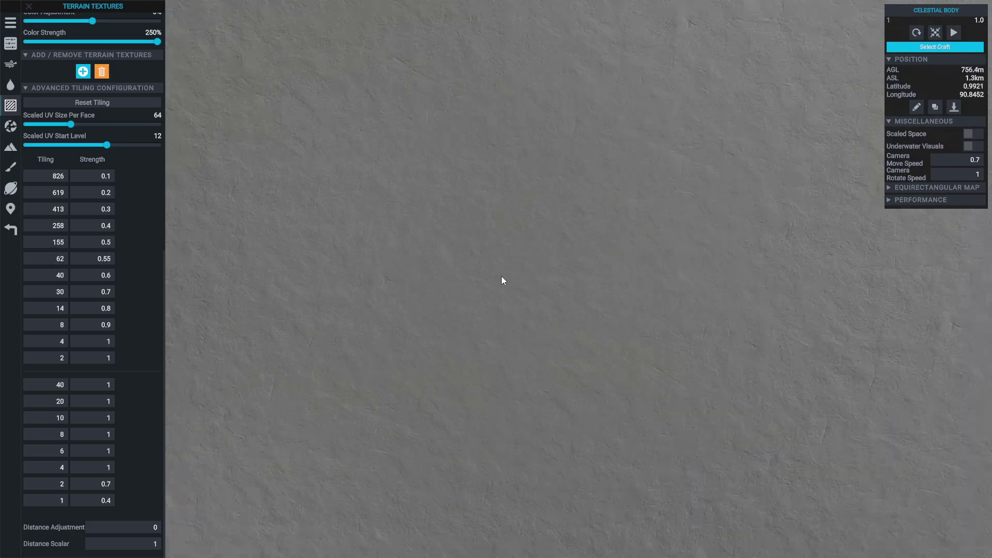
scroll(501, 281, "down", 5)
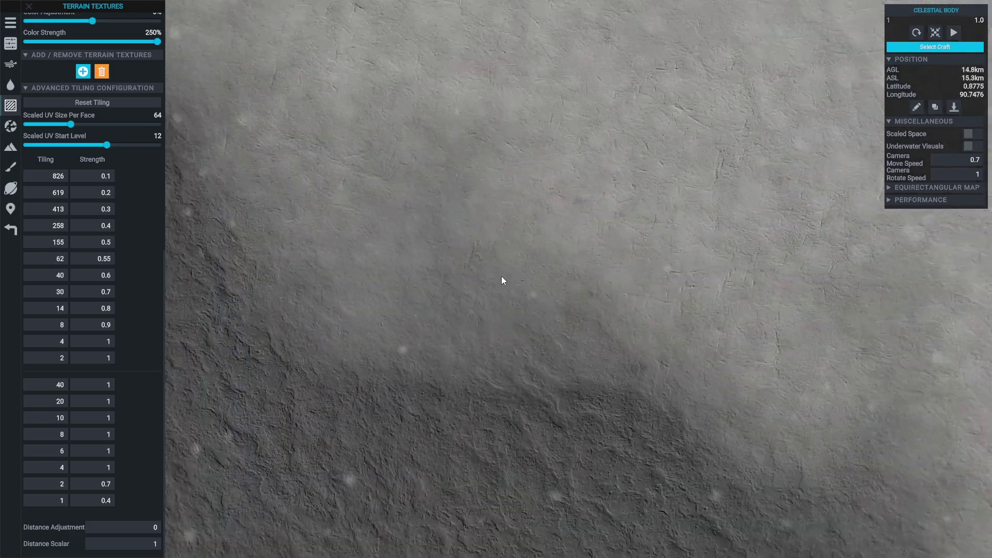
scroll(501, 280, "down", 2)
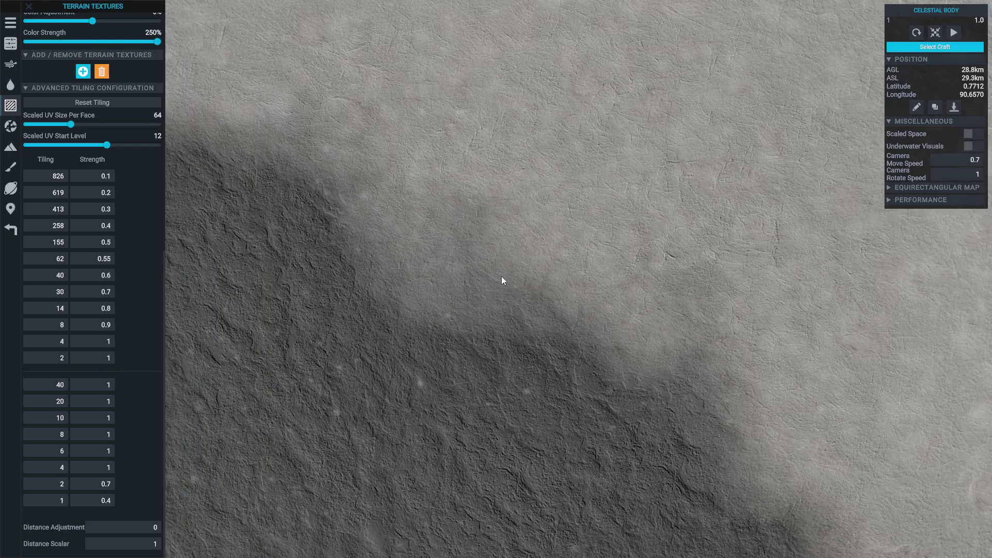
scroll(502, 279, "down", 5)
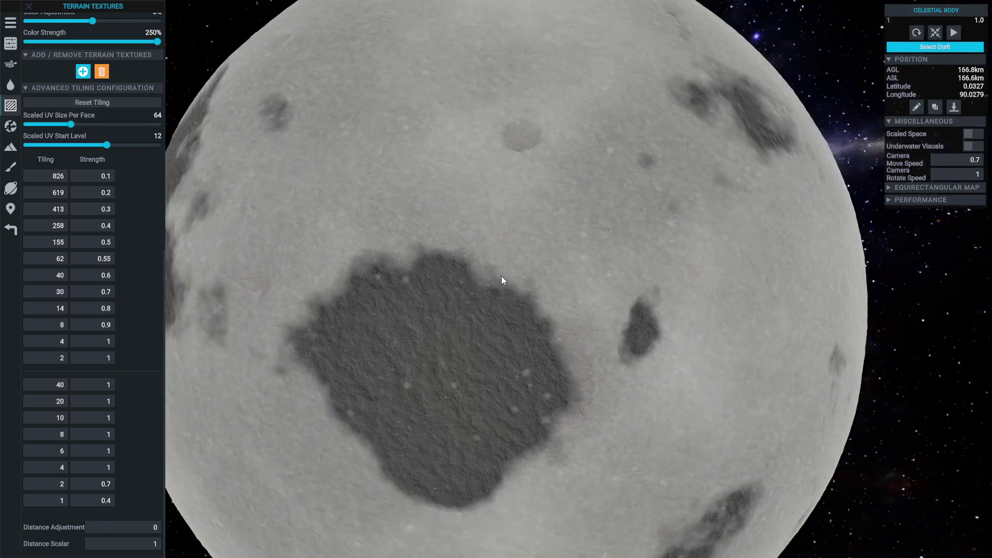
scroll(501, 281, "down", 5)
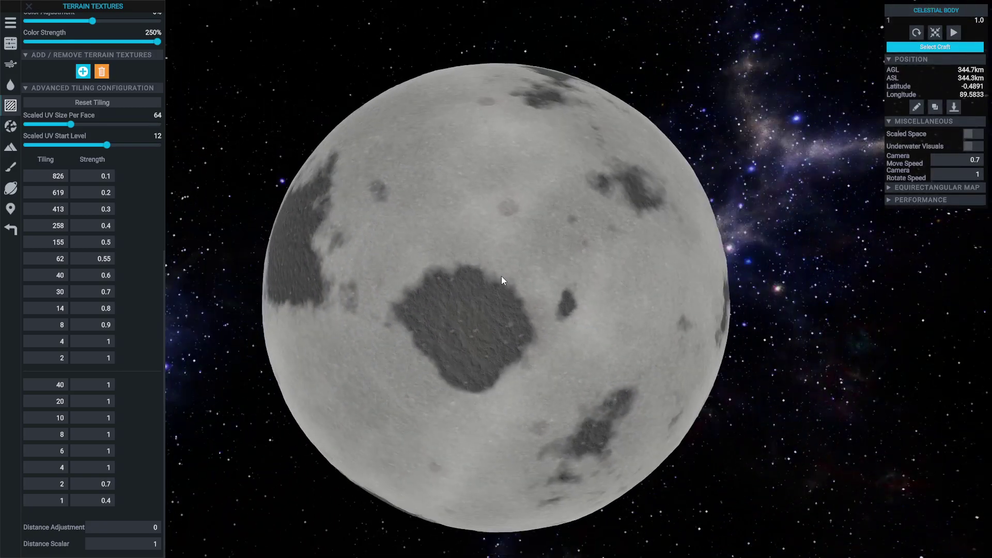
scroll(501, 277, "down", 5)
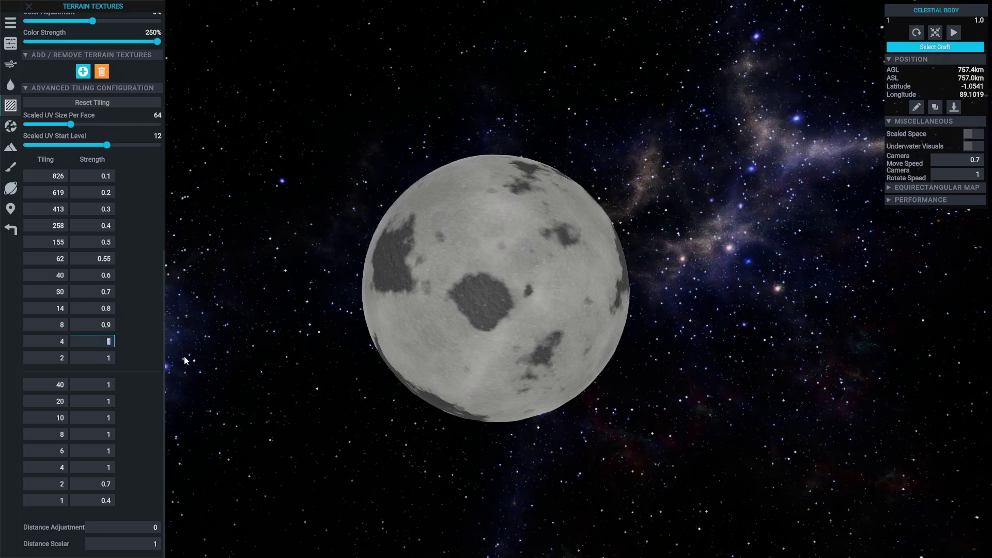
Set the strength of tiling 4 in the first tiling group to 100 and rebuild the celestial body.
type("100")
key("Return")
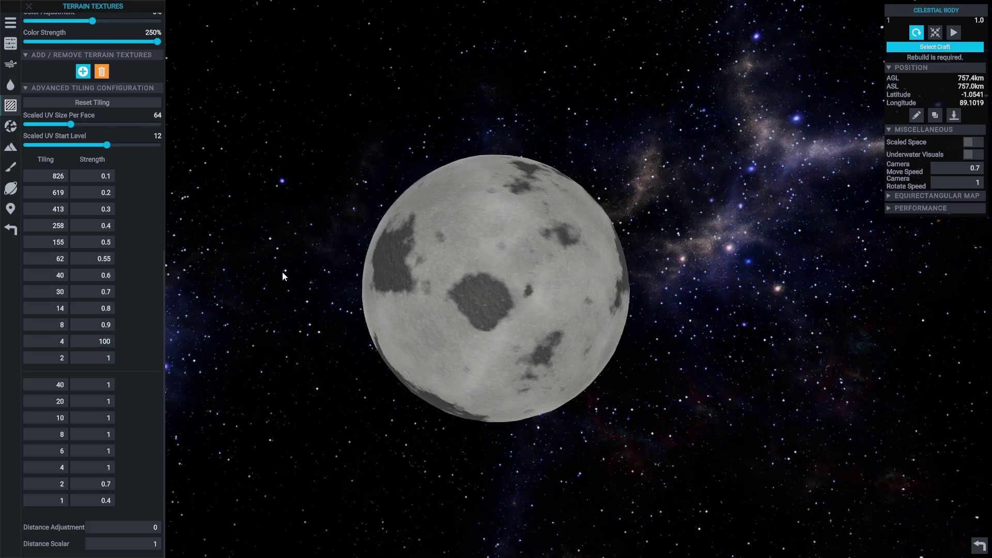
left_click(916, 32)
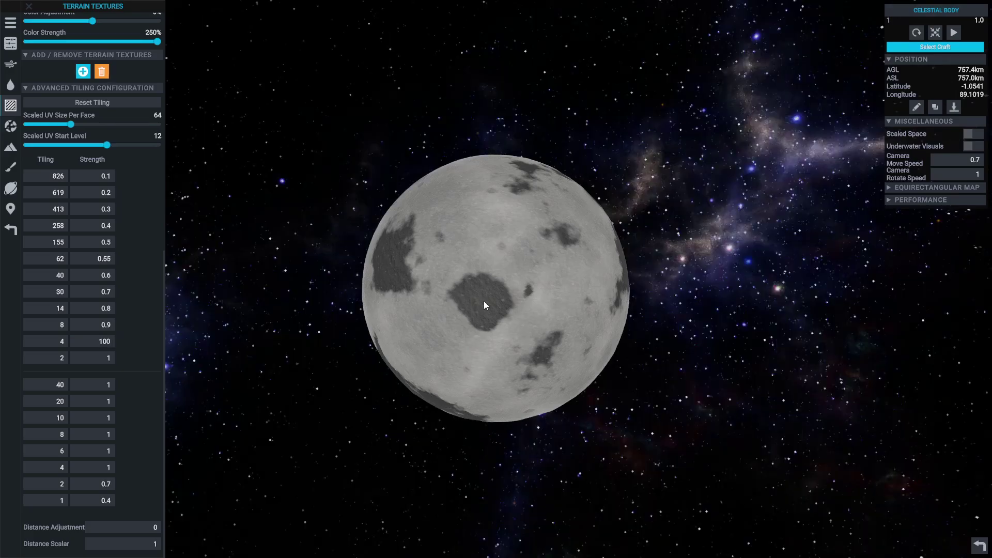
Examine from several altitudes and angles where the exaggerated tiling 4 texture appears on the dark terrain.
scroll(484, 305, "up", 10)
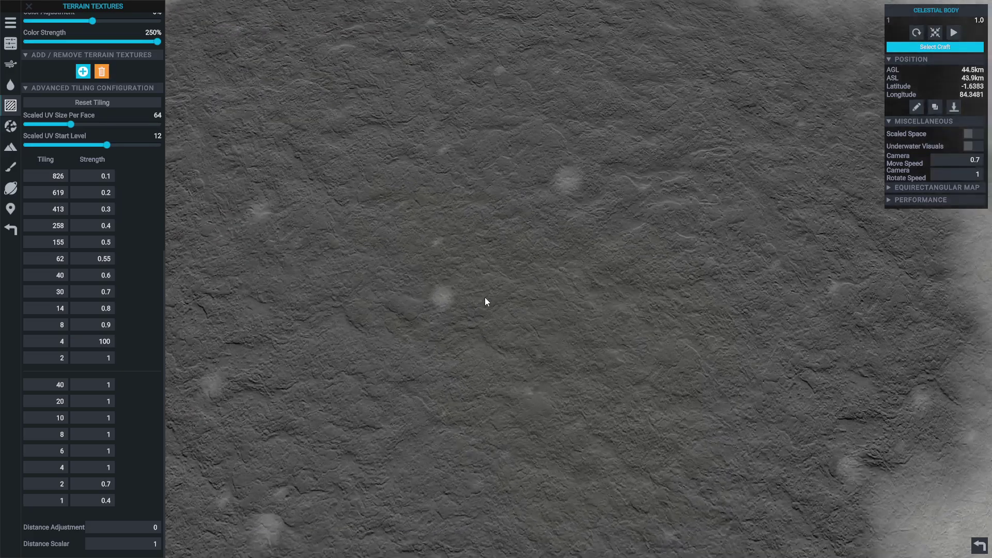
scroll(485, 301, "up", 5)
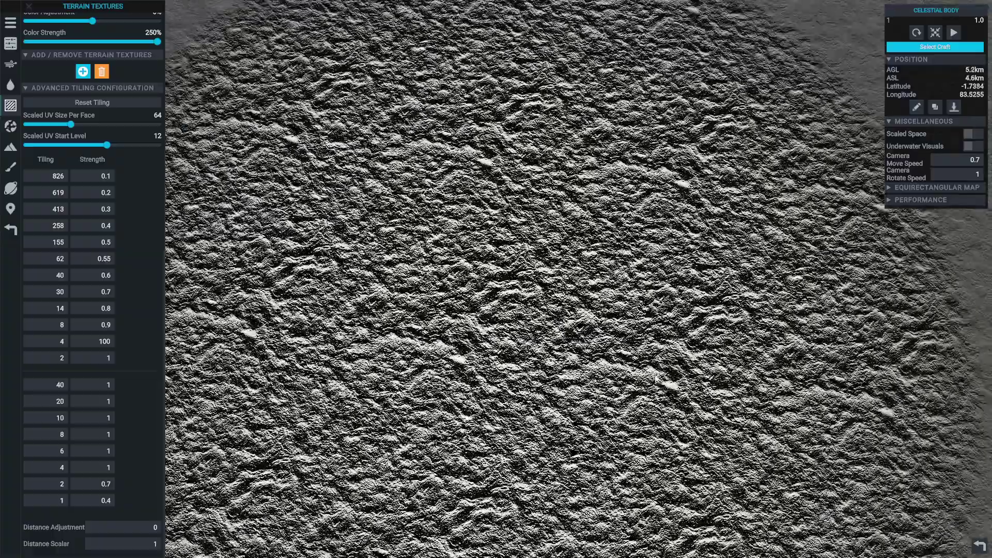
scroll(656, 378, "up", 2)
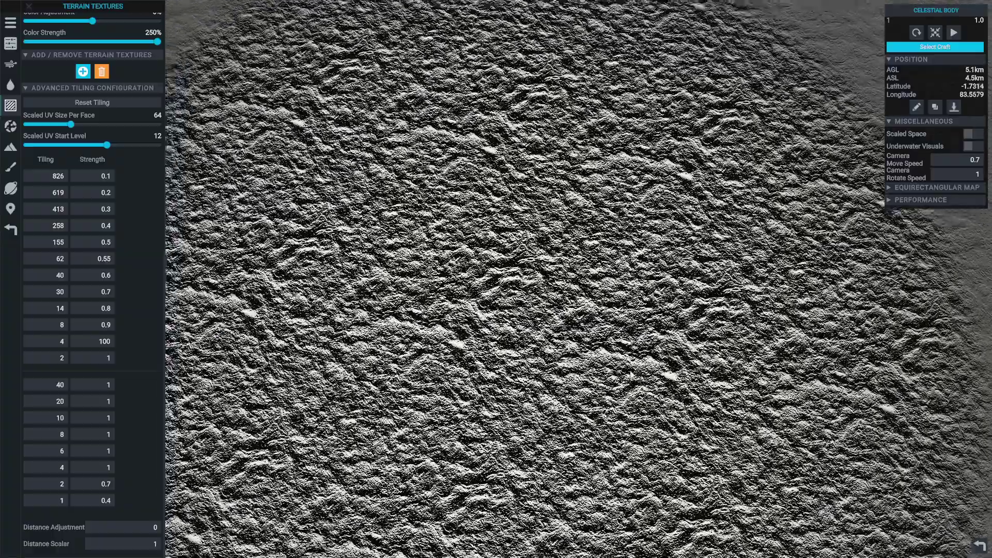
scroll(630, 375, "up", 3)
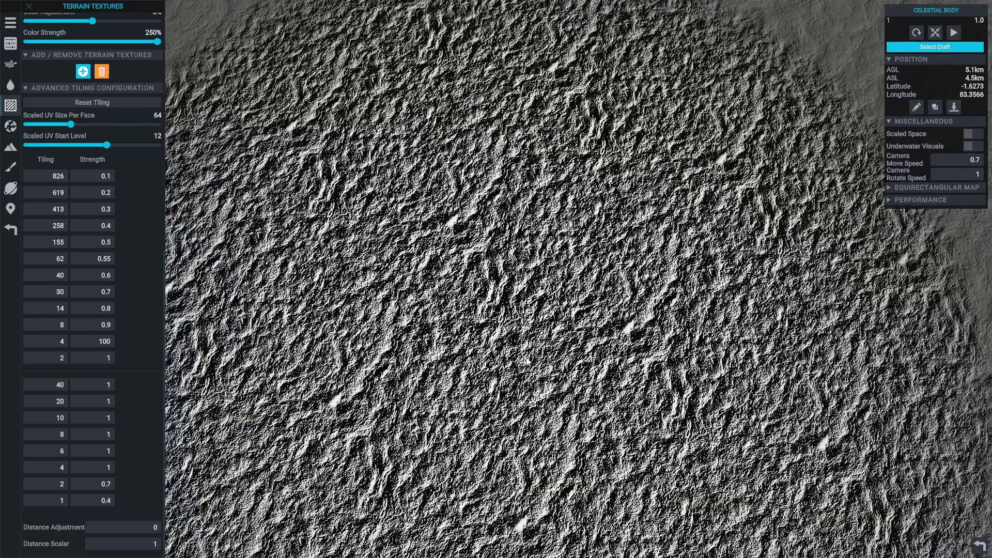
scroll(542, 360, "up", 5)
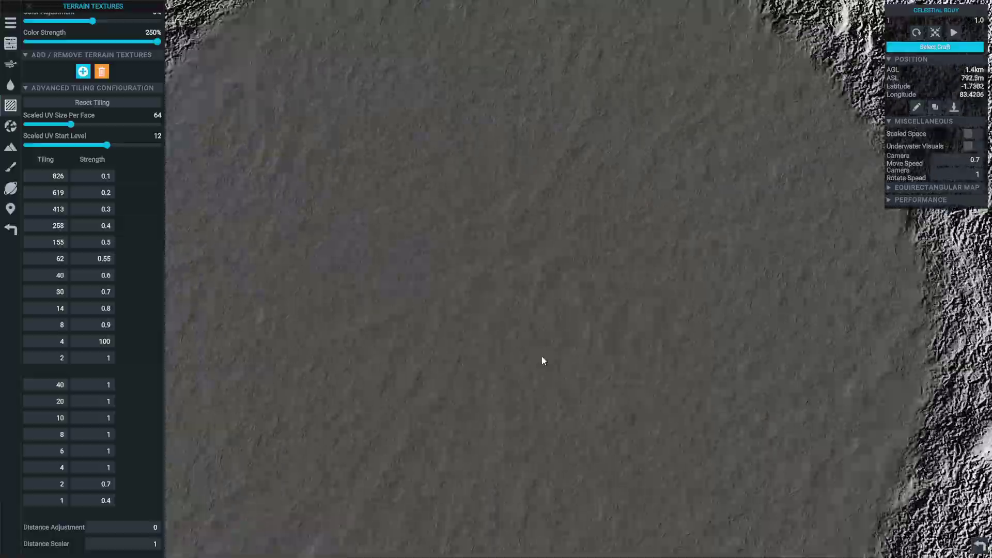
right_click_drag(562, 383, 495, 326)
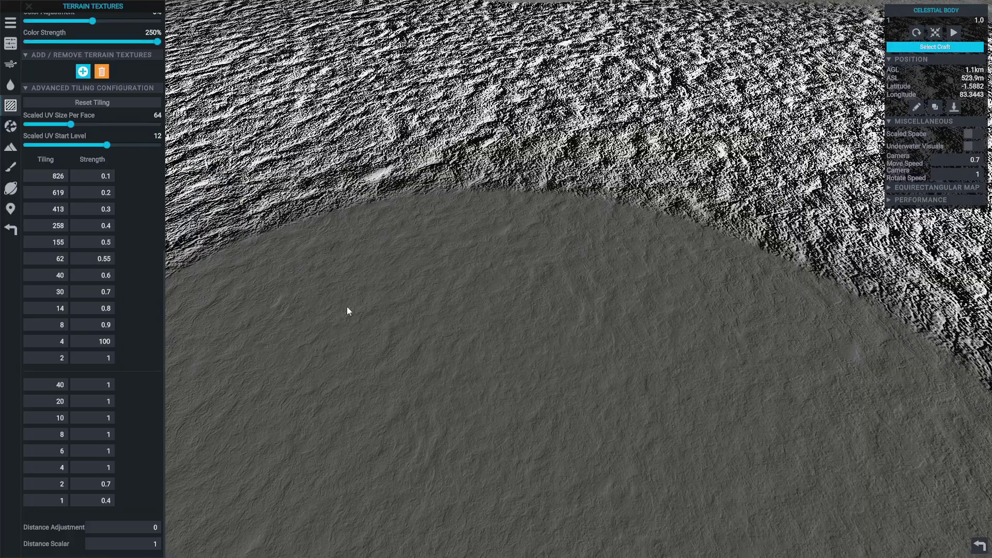
right_click_drag(786, 315, 701, 295)
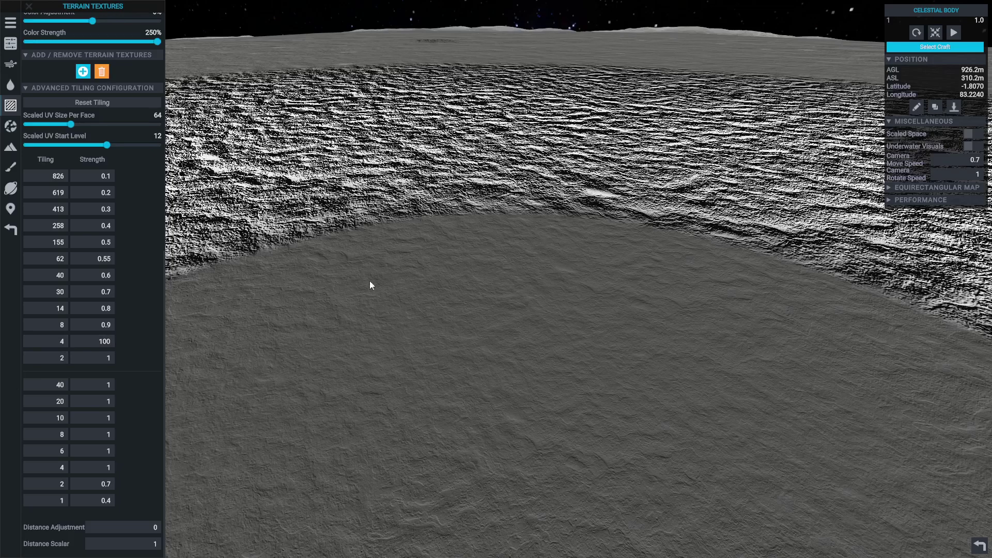
Set the strength of tiling 4 in the first tiling group back to 1.
left_click(103, 341)
type("1")
key("Return")
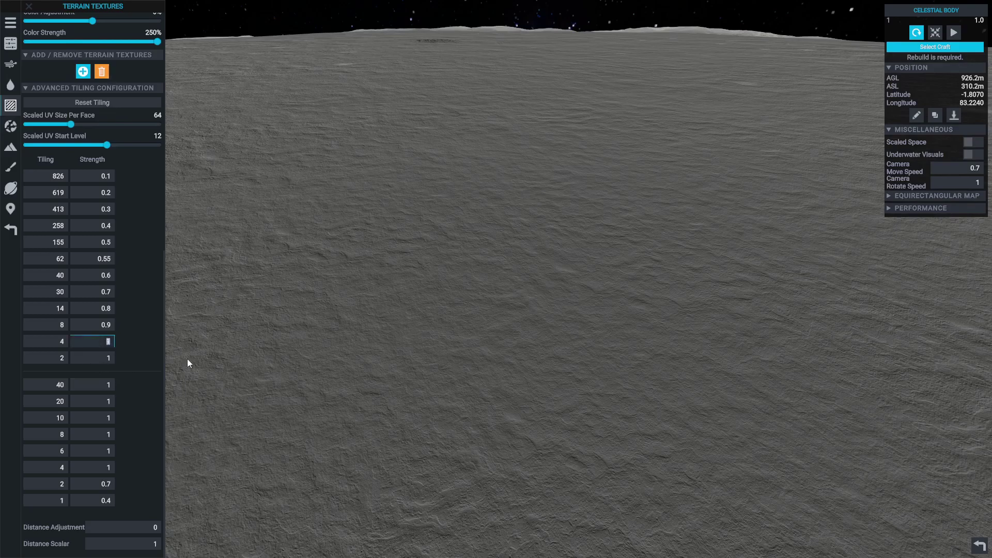
Set the strength of tiling 4 in the first tiling group to 5.
type("5")
key("Return")
scroll(547, 270, "down", 5)
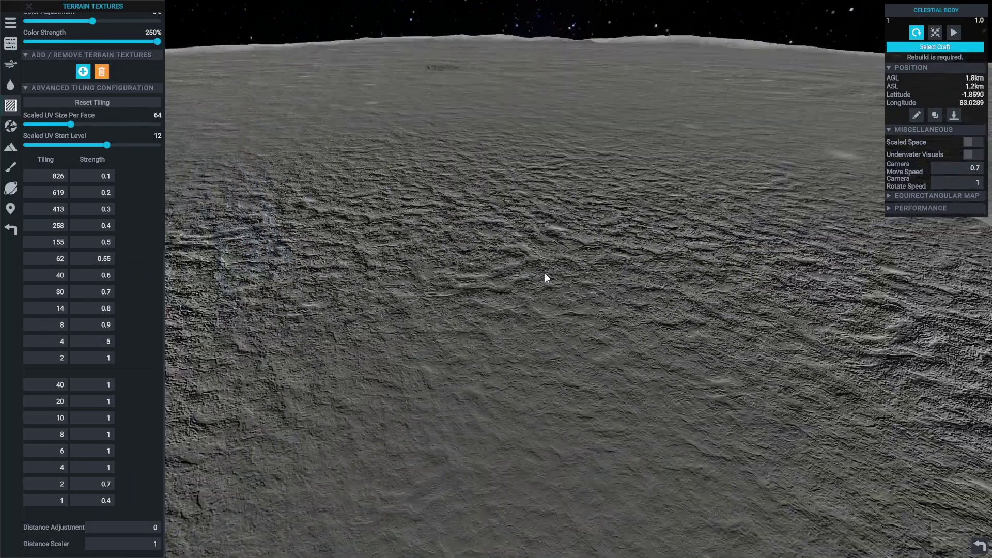
Inspect the terrain near the surface for the effect of the increased tiling 4 strength.
scroll(539, 298, "up", 5)
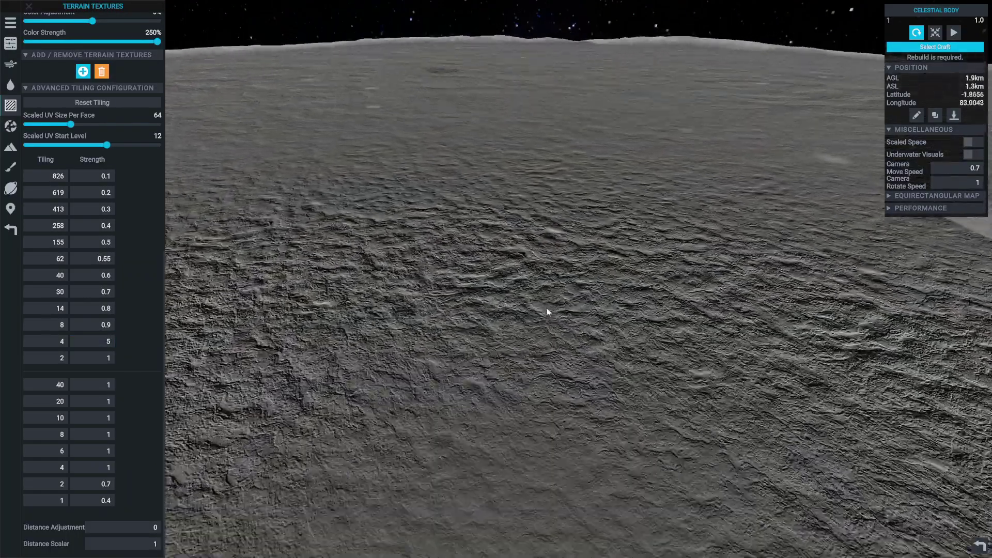
scroll(654, 317, "up", 5)
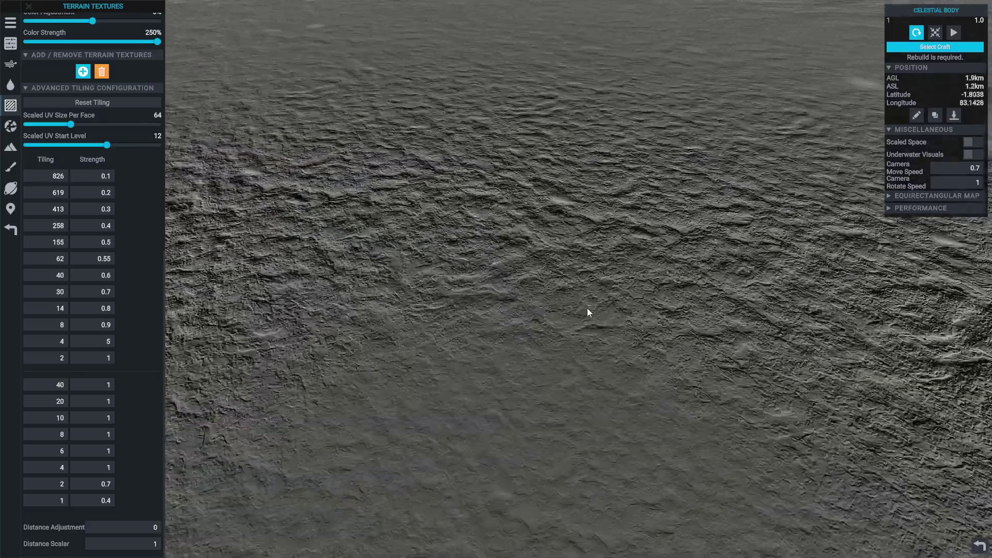
scroll(578, 320, "up", 3)
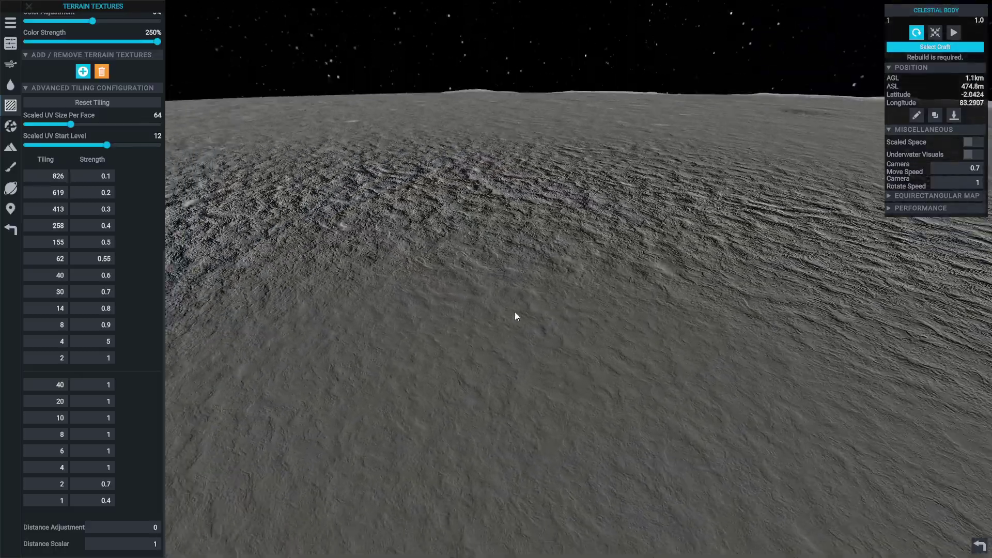
key("w")
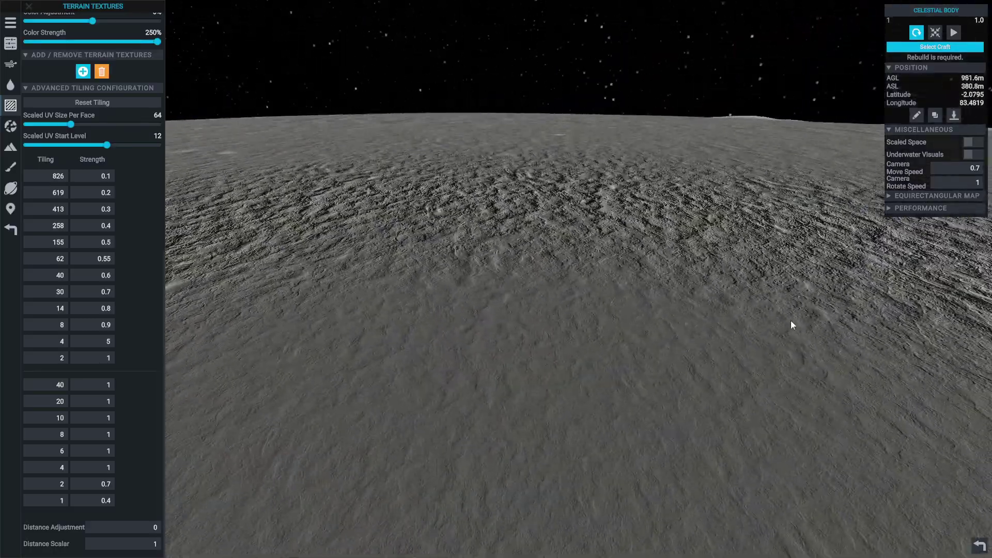
key("w")
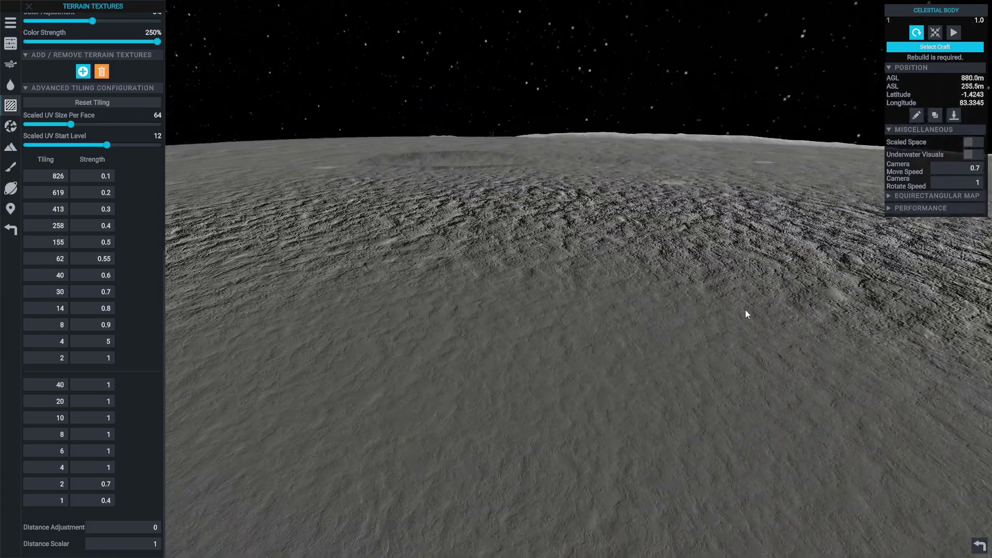
key("w")
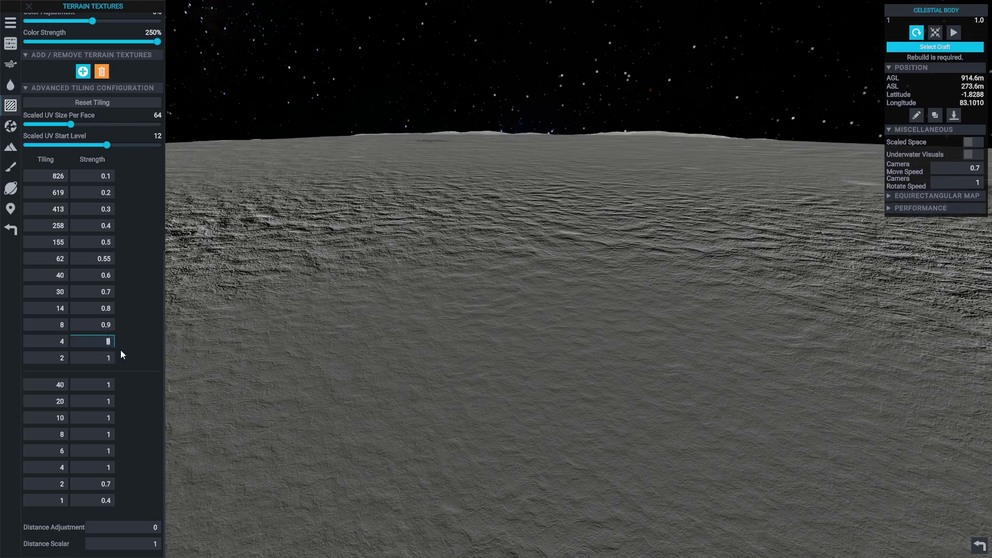
Restore the strength of tiling 4 in the first tiling group to 1 and check the terrain.
left_click(429, 305)
left_click_drag(569, 314, 463, 321)
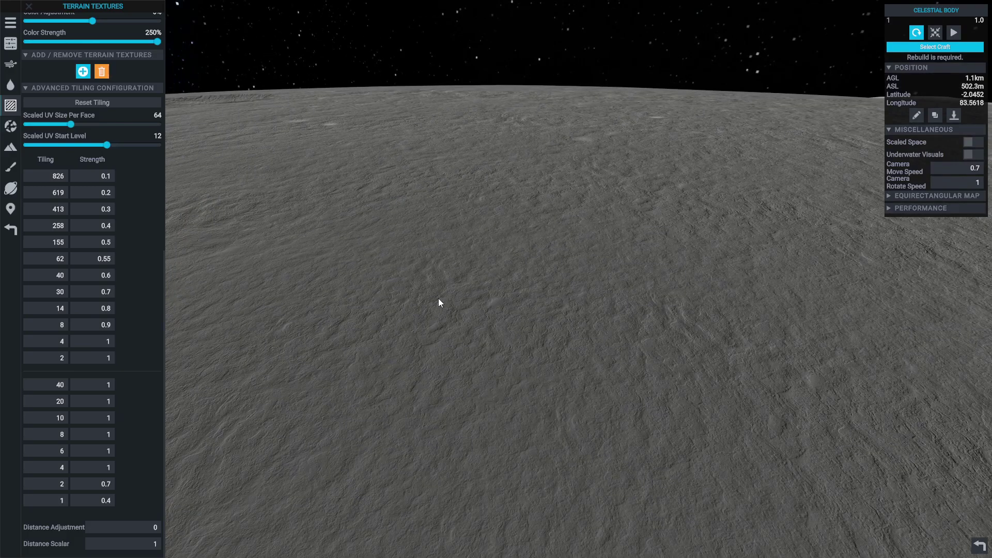
Examine the dark biome's terrain textures at different distances, from close to the surface out to a view of the whole celestial body.
scroll(453, 310, "down", 3)
scroll(454, 315, "down", 5)
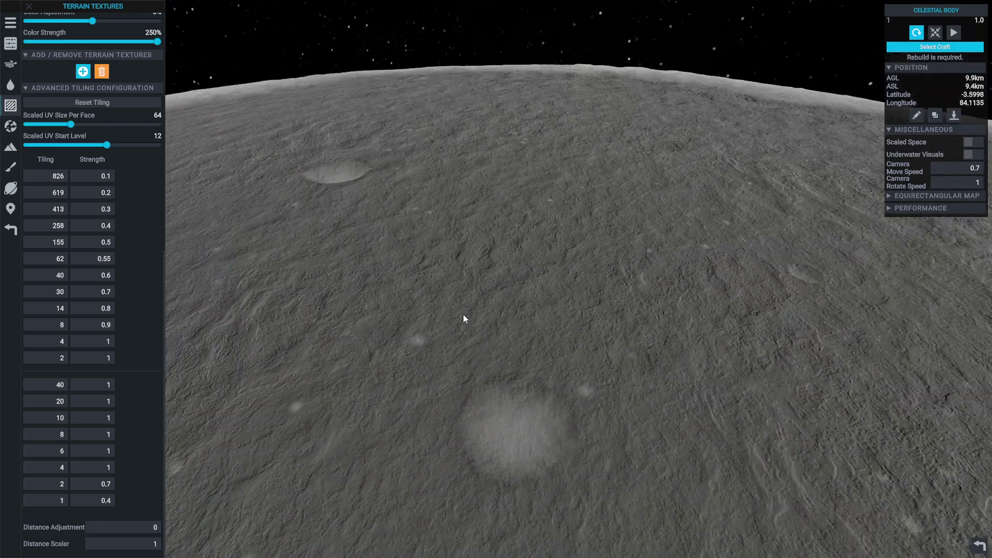
scroll(463, 312, "down", 5)
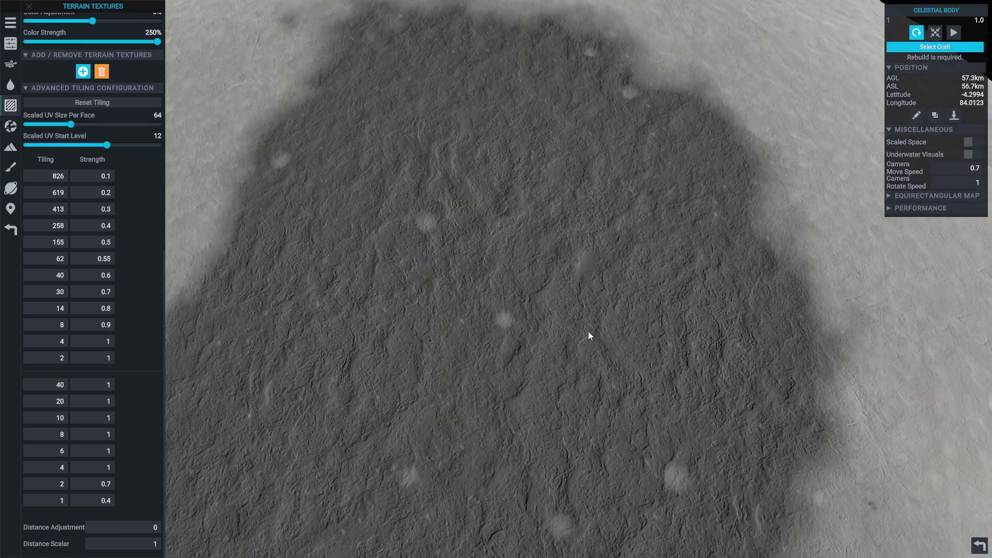
scroll(588, 334, "down", 3)
scroll(585, 323, "up", 5)
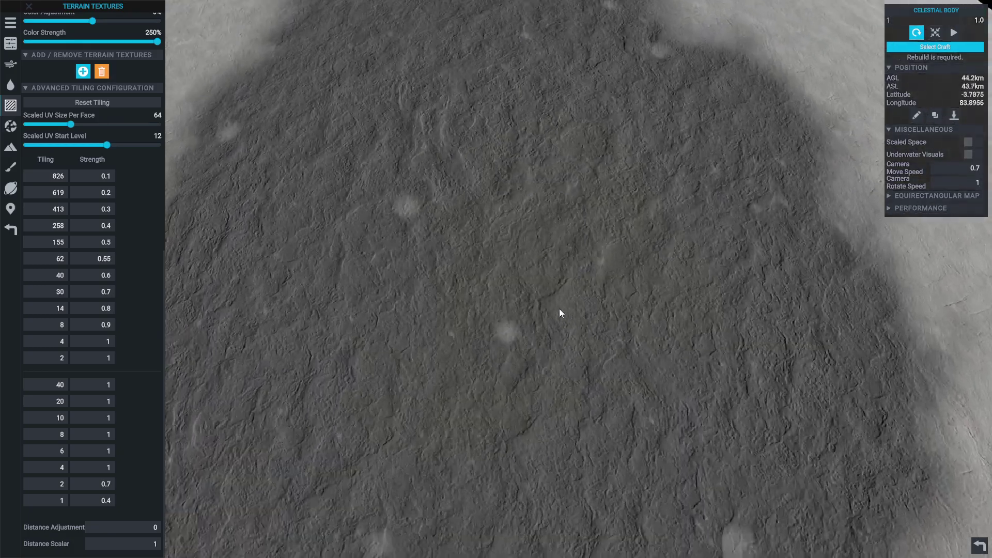
scroll(585, 331, "up", 3)
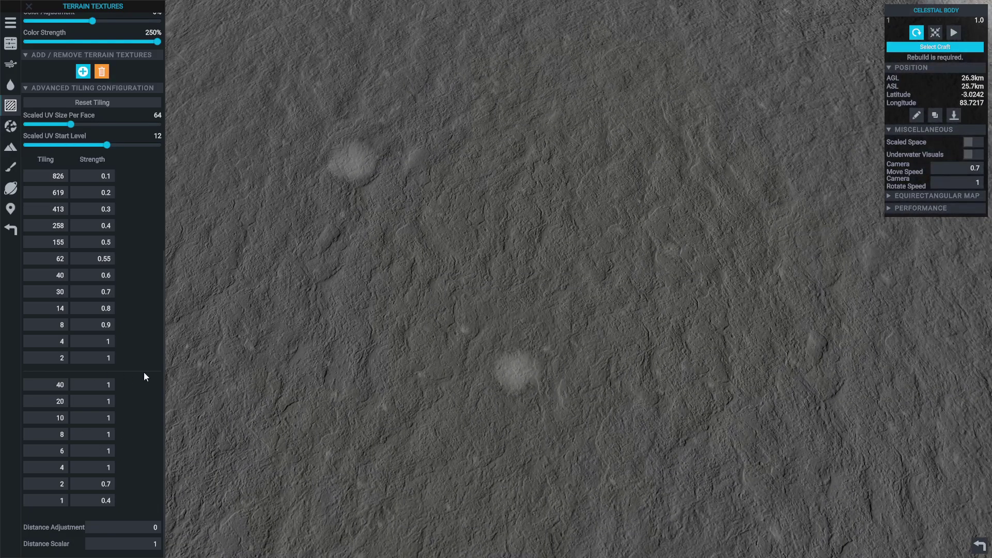
scroll(599, 356, "up", 5)
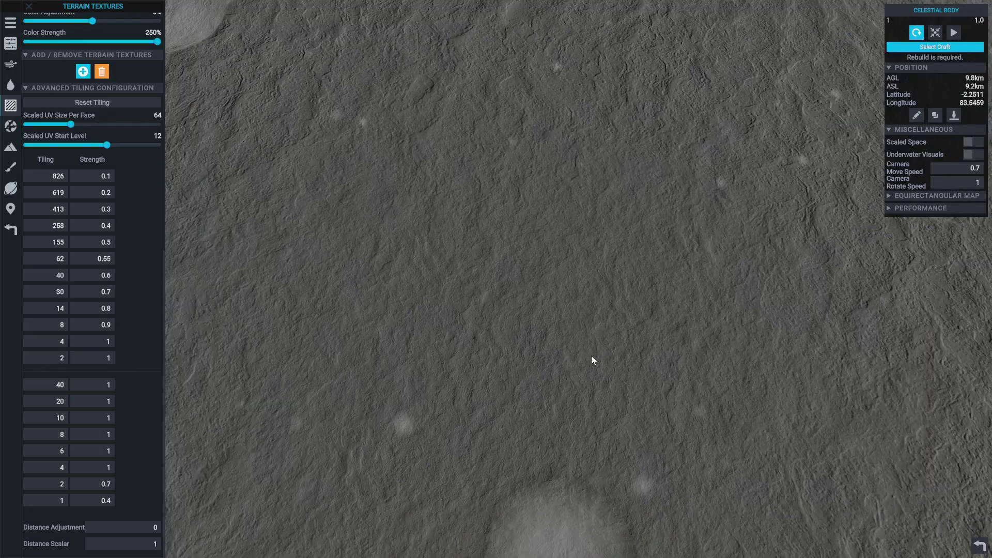
scroll(591, 355, "up", 2)
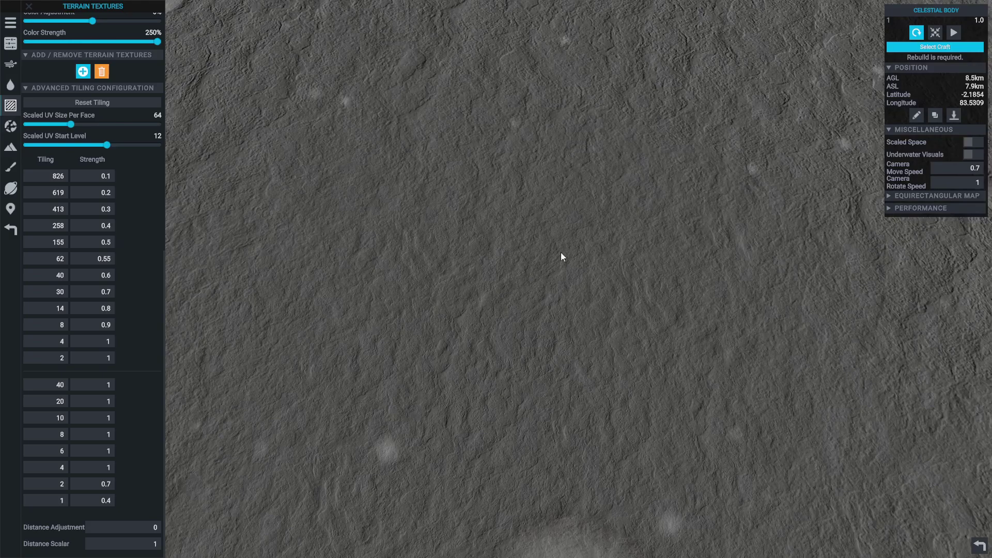
scroll(620, 258, "down", 2)
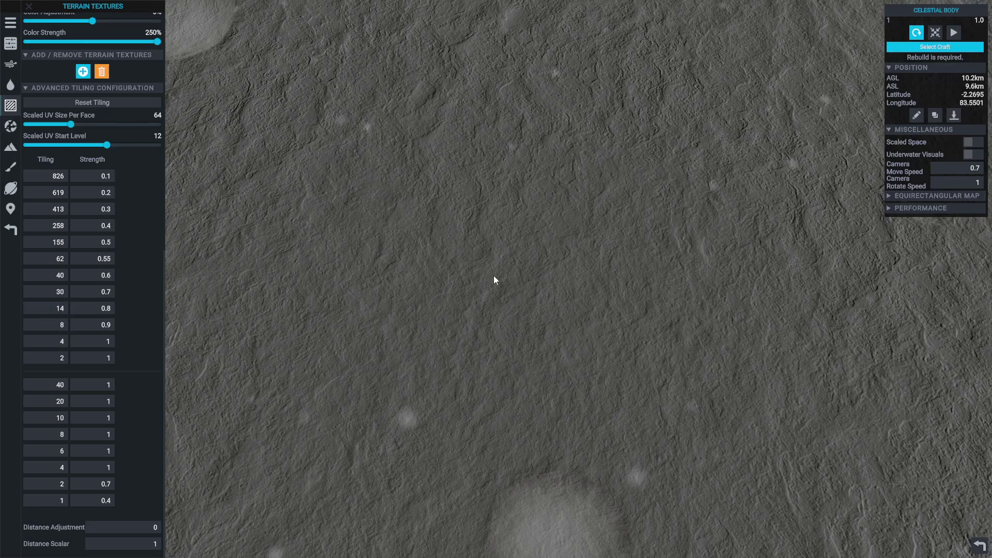
scroll(523, 271, "down", 3)
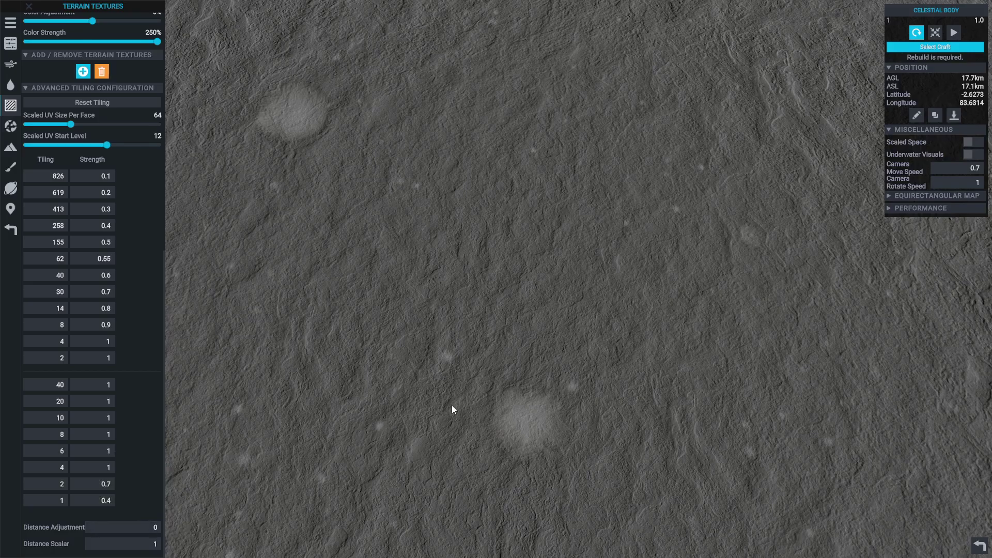
scroll(451, 405, "down", 10)
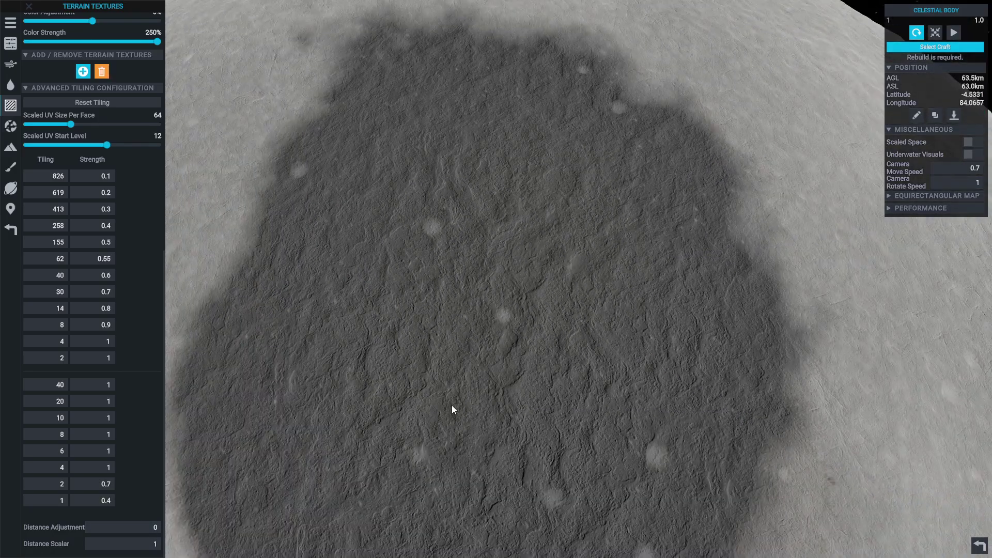
scroll(452, 405, "down", 5)
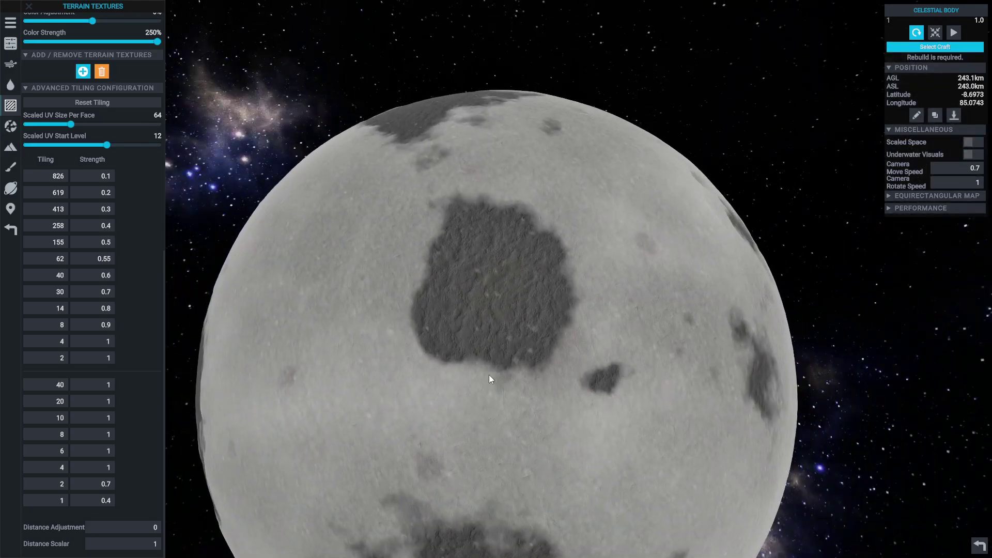
right_click_drag(512, 366, 504, 396)
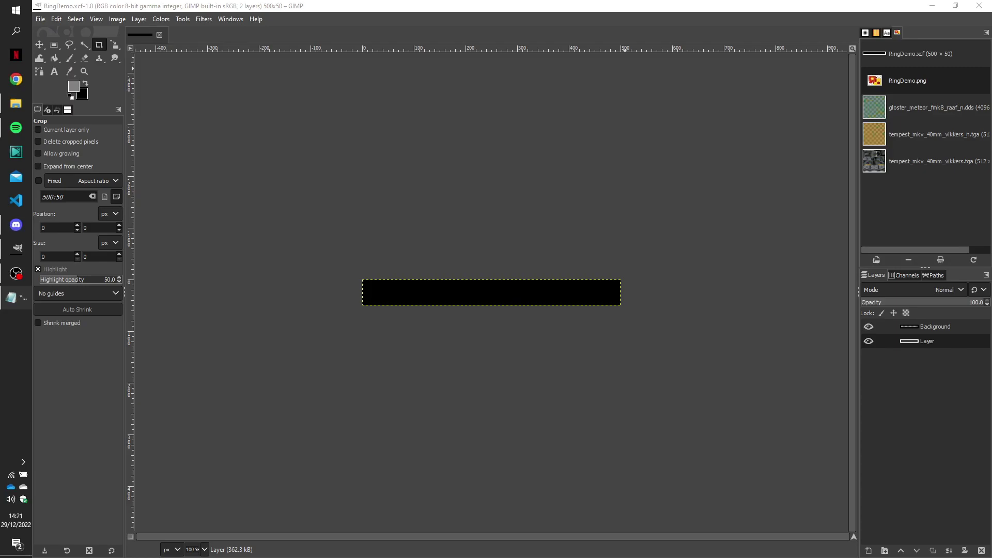
In GIMP, make the Background layer of RingDemo.xcf active and toggle the lower layer's visibility to check the strip's transparency.
left_click(556, 4)
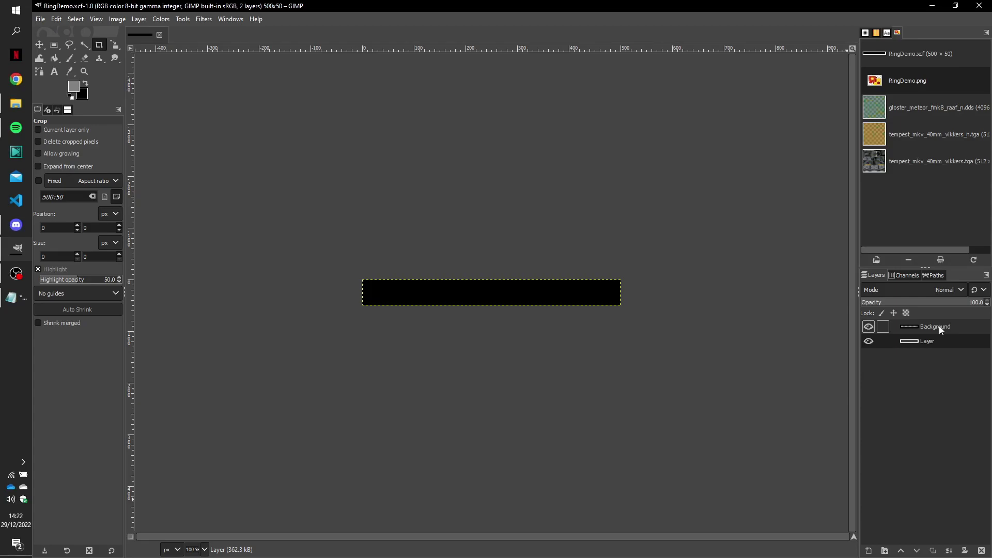
left_click(868, 341)
left_click(868, 341)
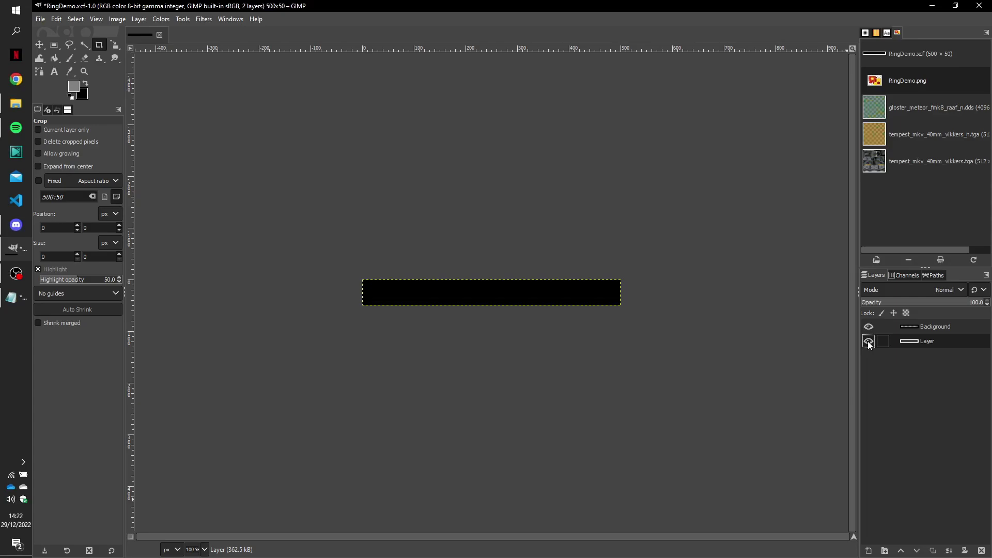
left_click(945, 327)
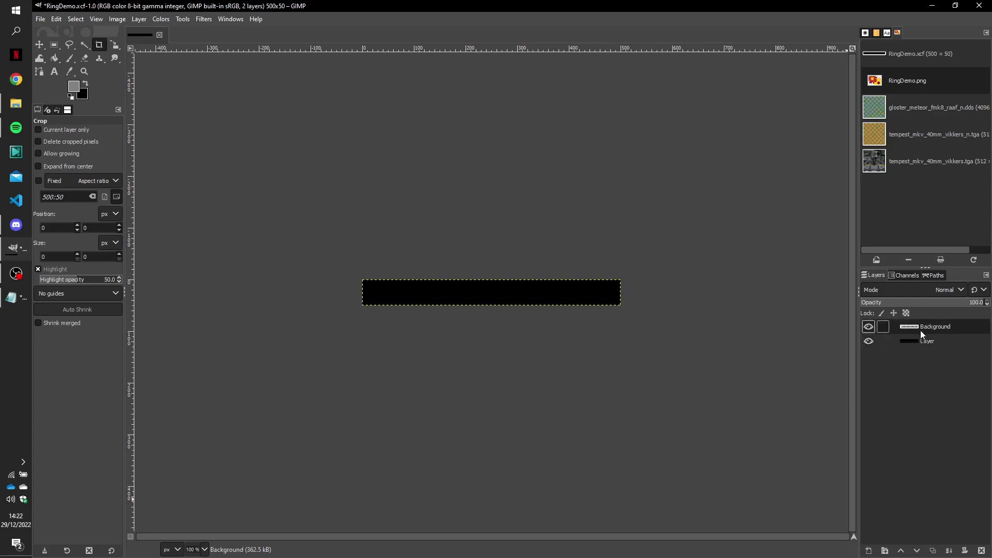
left_click(868, 341)
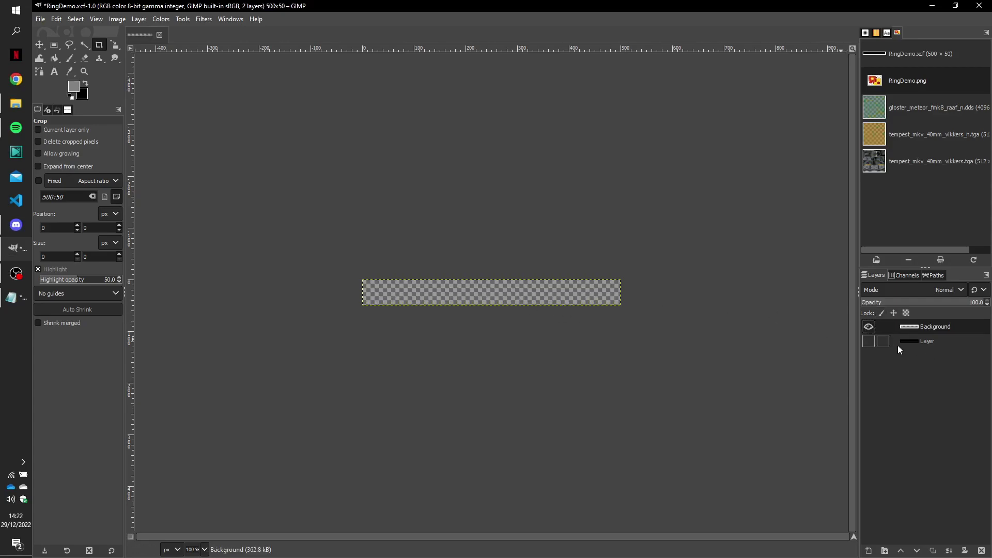
left_click(868, 341)
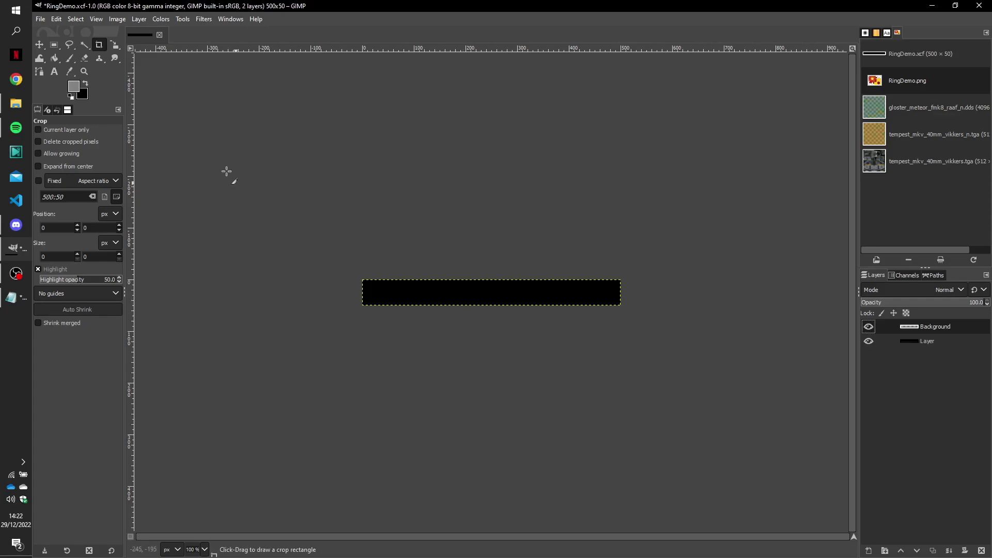
Paint a soft grey spot near the strip's middle with a size 59 paintbrush and a thin uneven streak beside it at size 13.
left_click(70, 58)
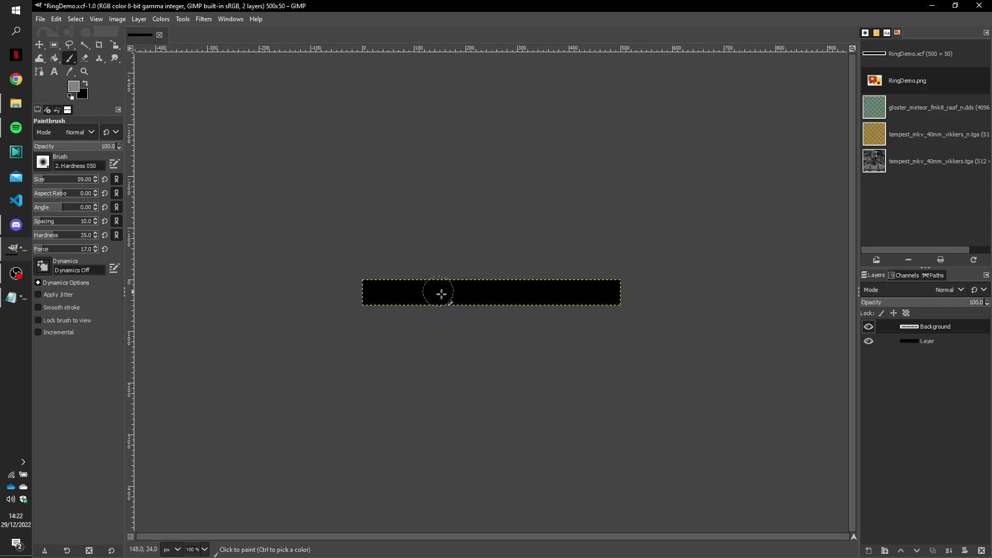
left_click_drag(465, 289, 487, 293)
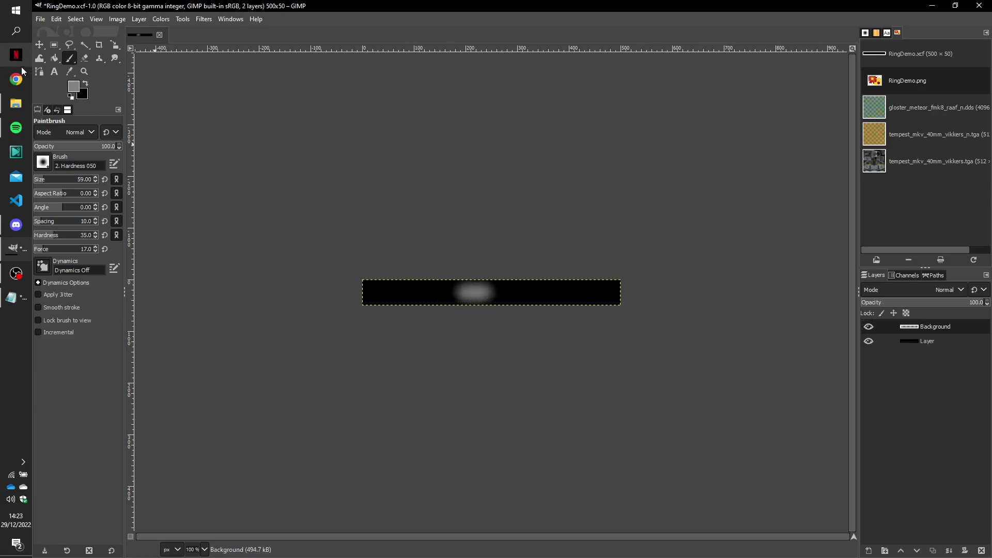
left_click(37, 181)
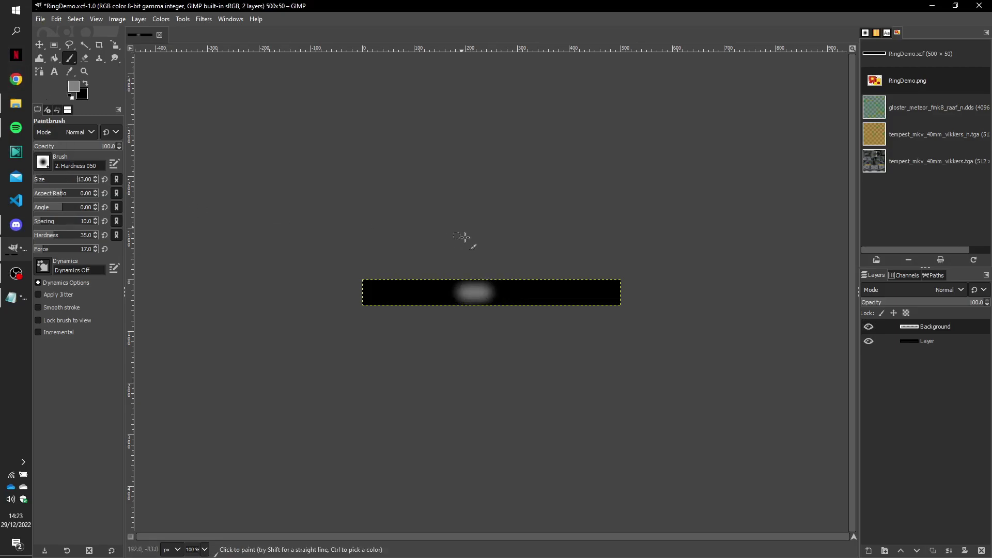
left_click(528, 291)
mouse_move(535, 291)
left_mouse_down()
mouse_move(574, 291)
mouse_move(519, 299)
left_mouse_up()
Paint a broad dark grey glow over the strip's left part with a size 223 brush in colour 3c3c3c.
left_click(61, 176)
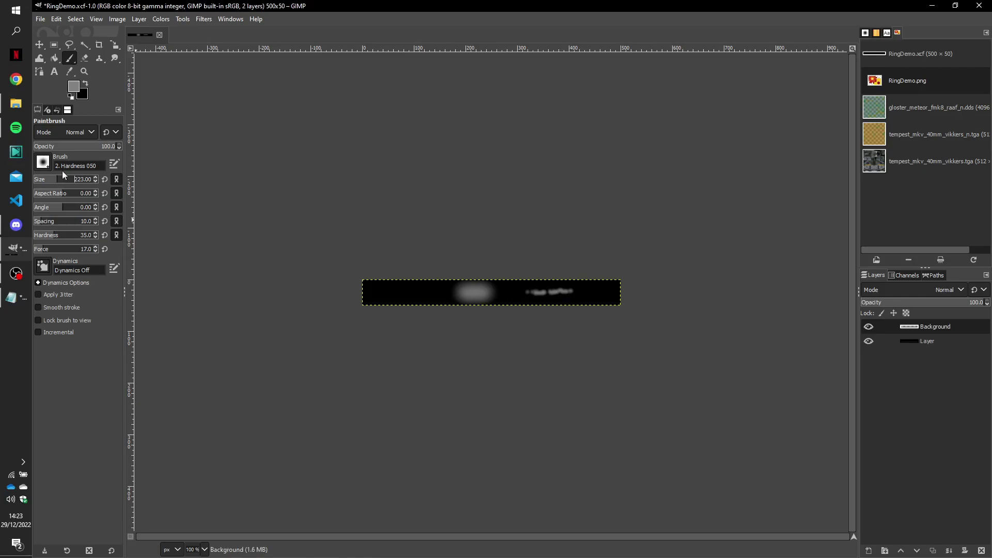
left_click(74, 91)
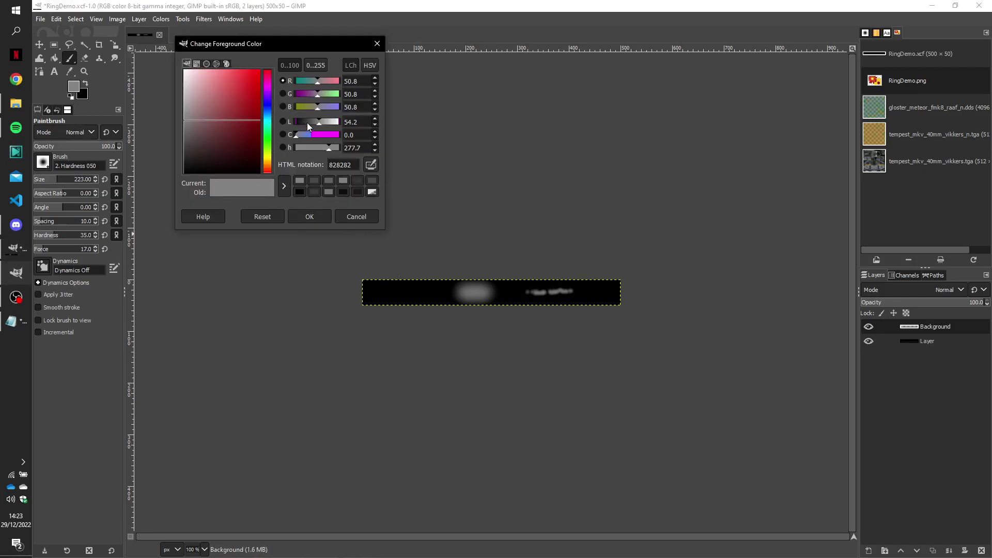
left_click(307, 122)
left_click(308, 216)
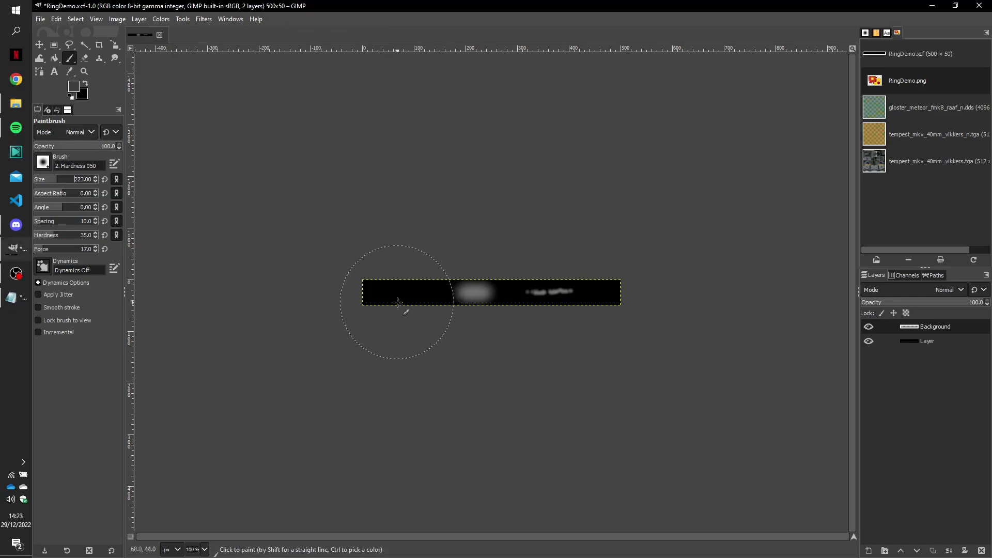
left_click(426, 292)
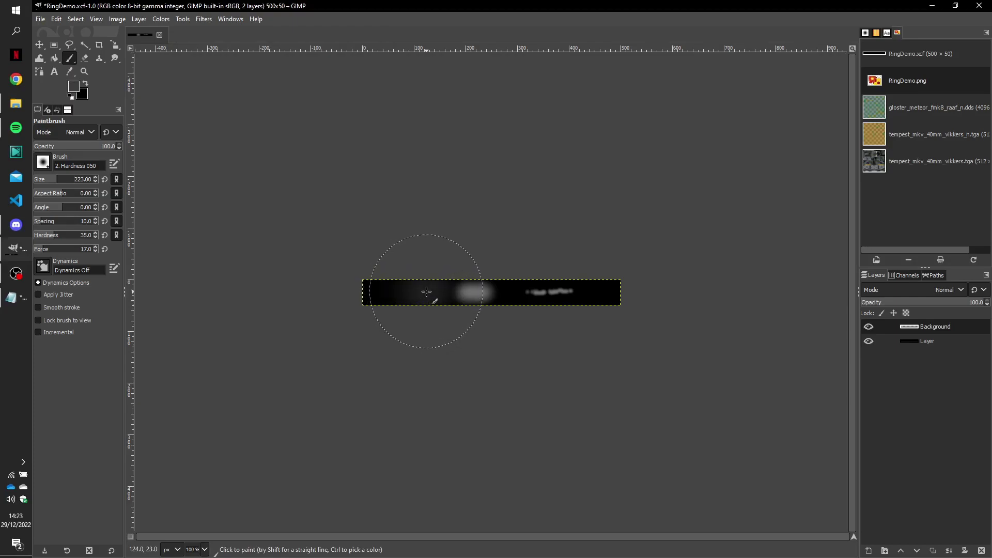
left_click(426, 292)
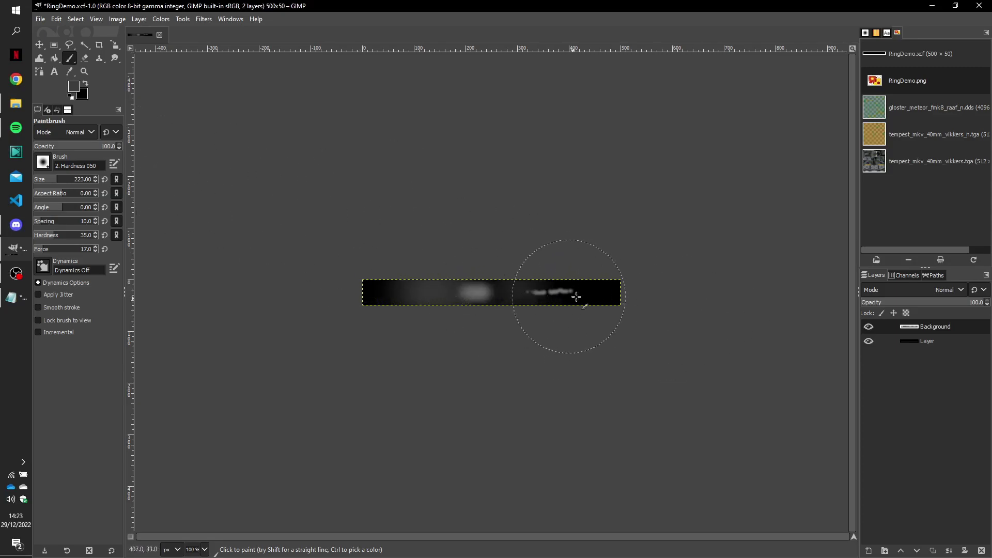
Change the foreground colour to a darker grey and set the paintbrush size to 24.
left_click(75, 87)
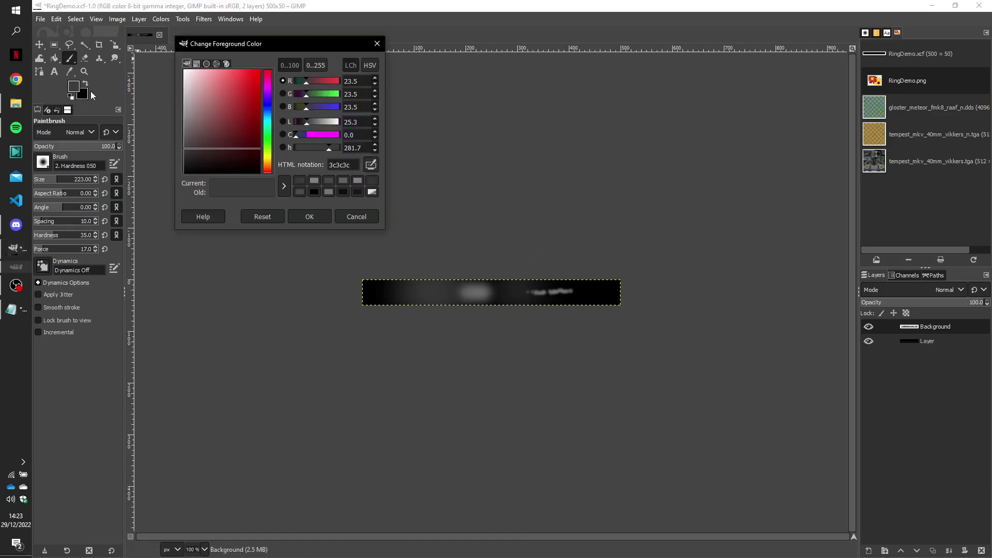
left_click(303, 123)
left_click(310, 216)
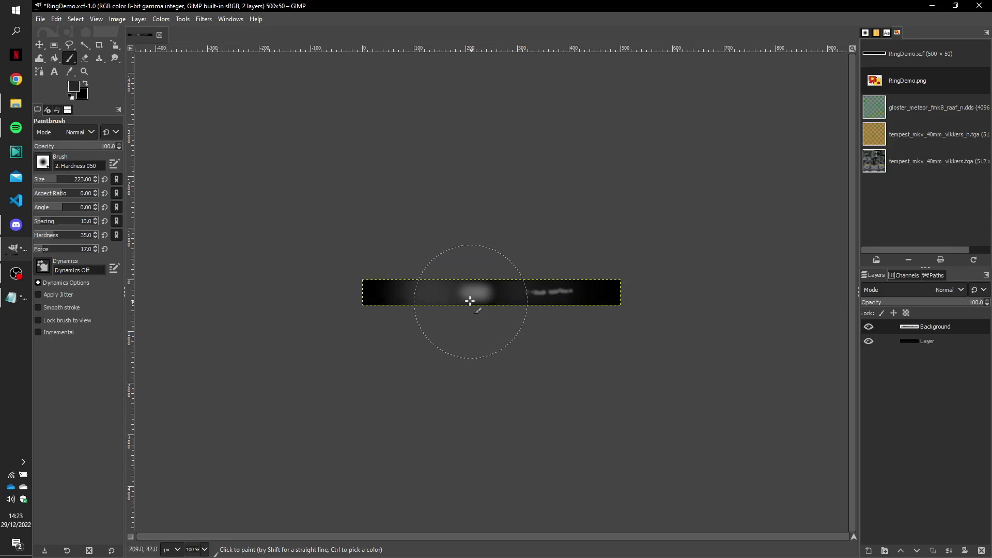
left_click(39, 179)
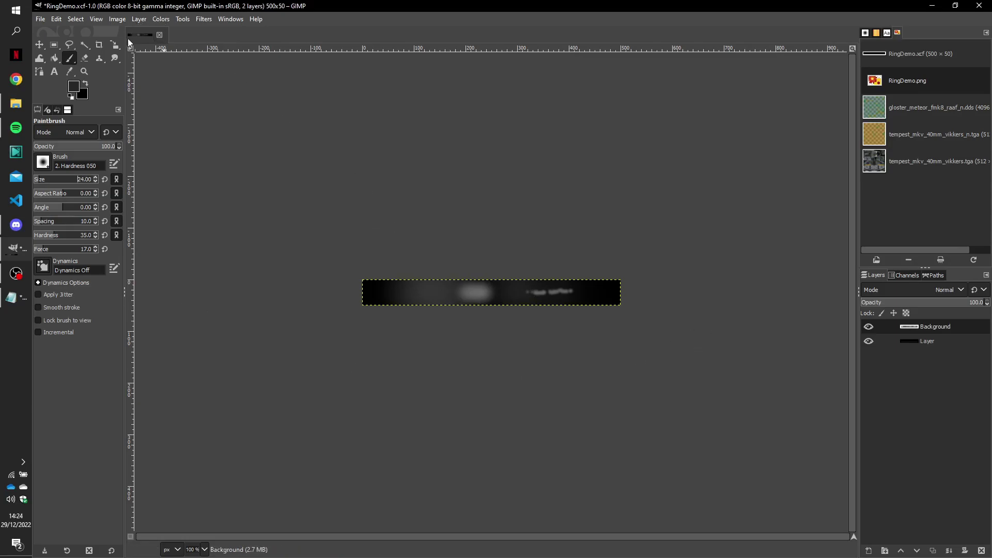
Try a nearly full-width crop area 499 px wide and 3 px high through the strip's middle, and discard it.
left_click(99, 45)
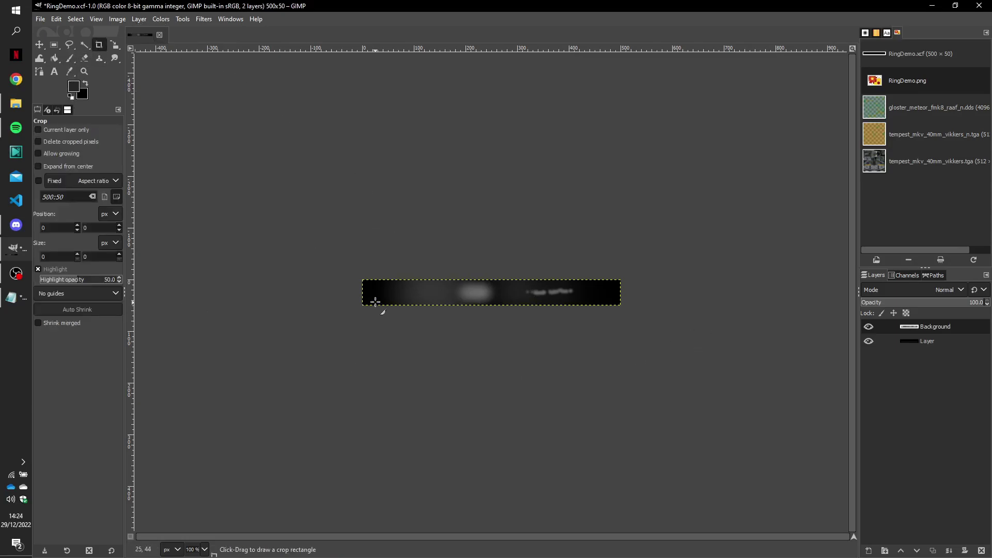
left_click_drag(360, 288, 620, 292)
left_click_drag(543, 288, 543, 287)
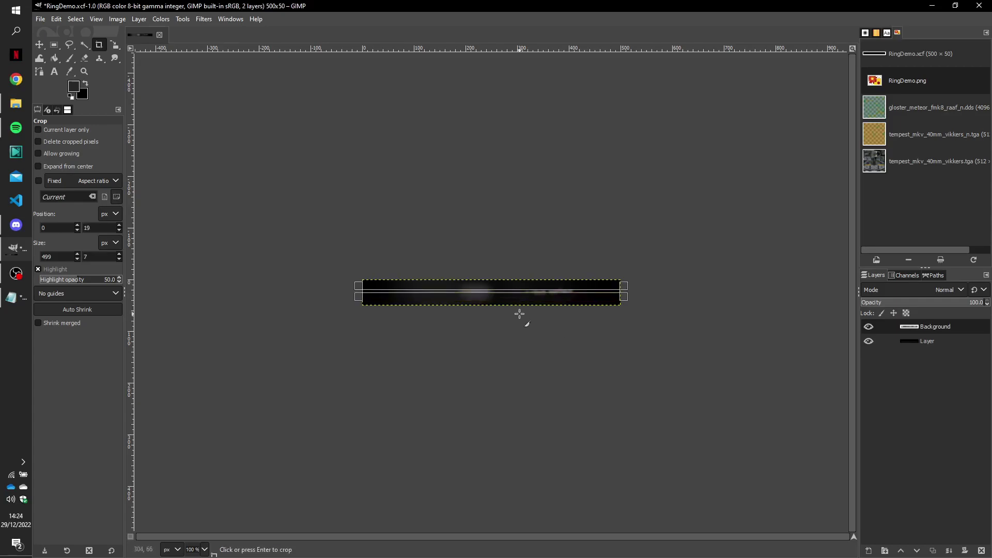
left_click_drag(491, 289, 493, 290)
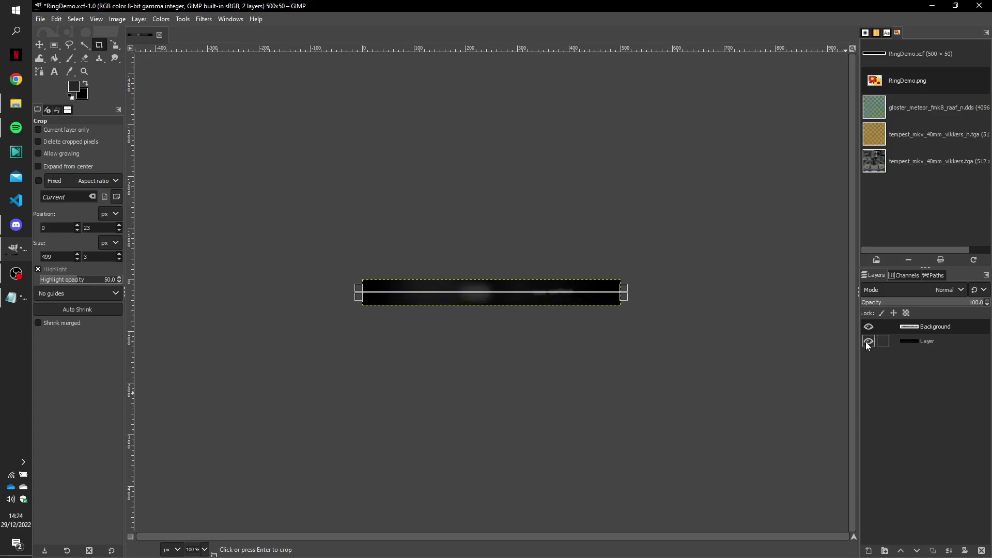
left_click(535, 334)
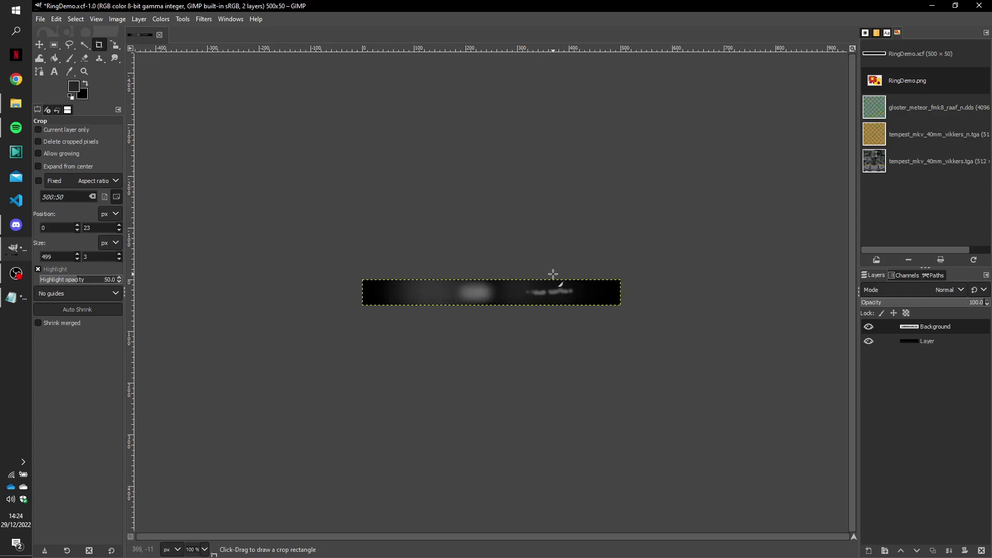
Apply HSV Noise to the Background layer with hue 0, saturation 0 and value about 0.099.
left_click(204, 20)
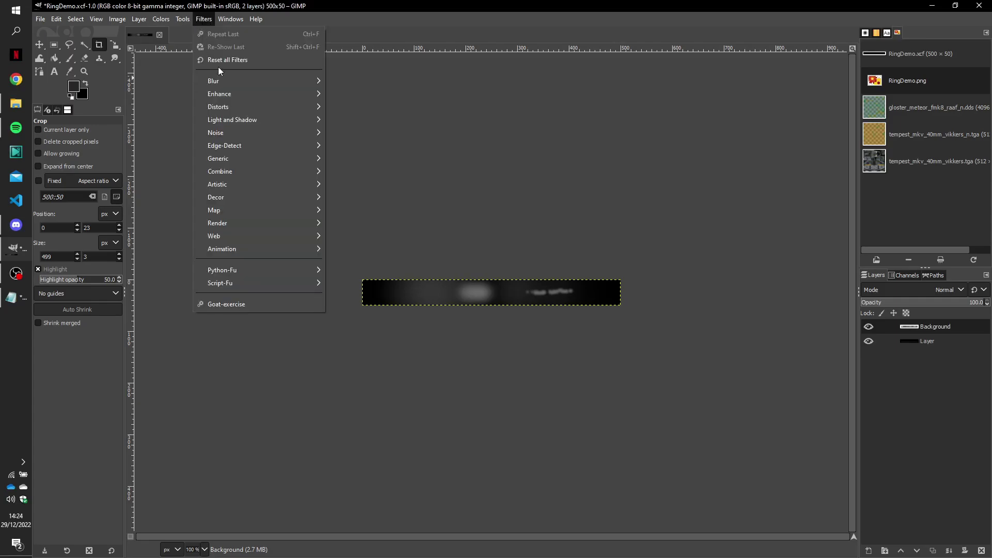
mouse_move(222, 135)
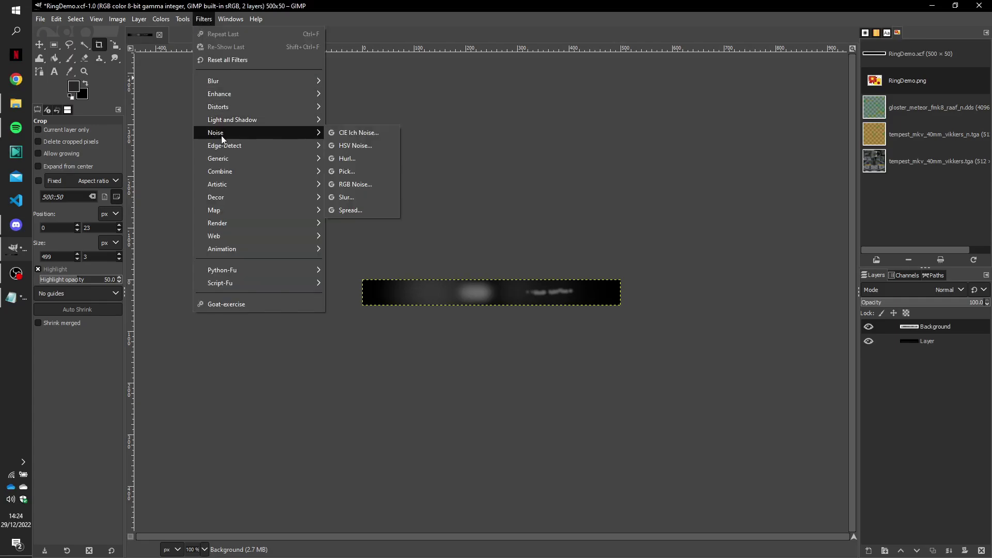
left_click(355, 146)
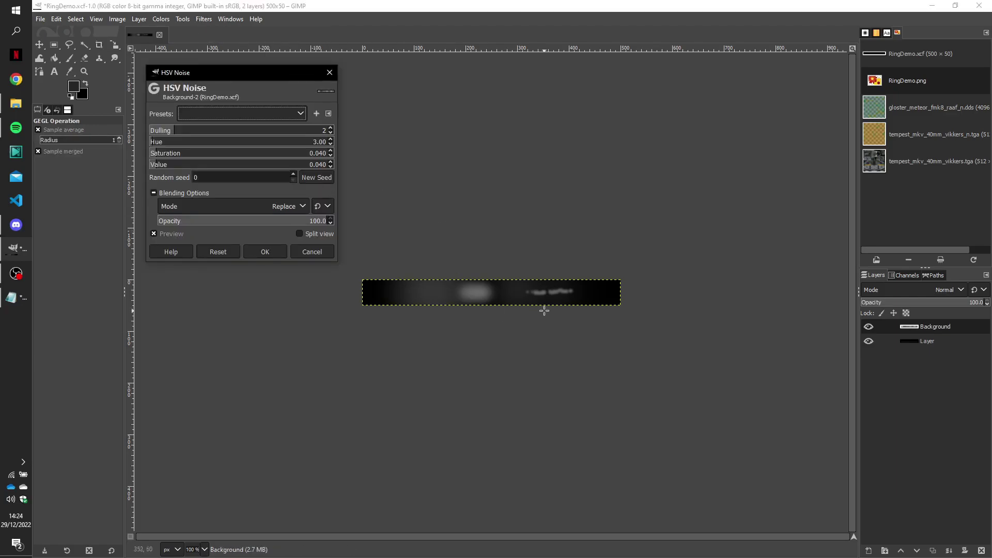
scroll(543, 318, "up", 2, "ctrl")
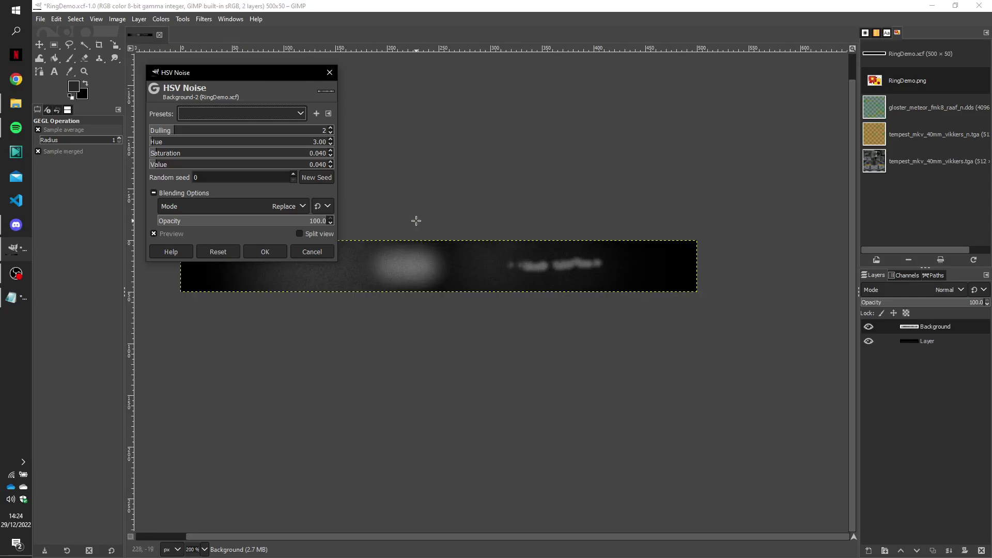
scroll(407, 227, "up", 1, "ctrl")
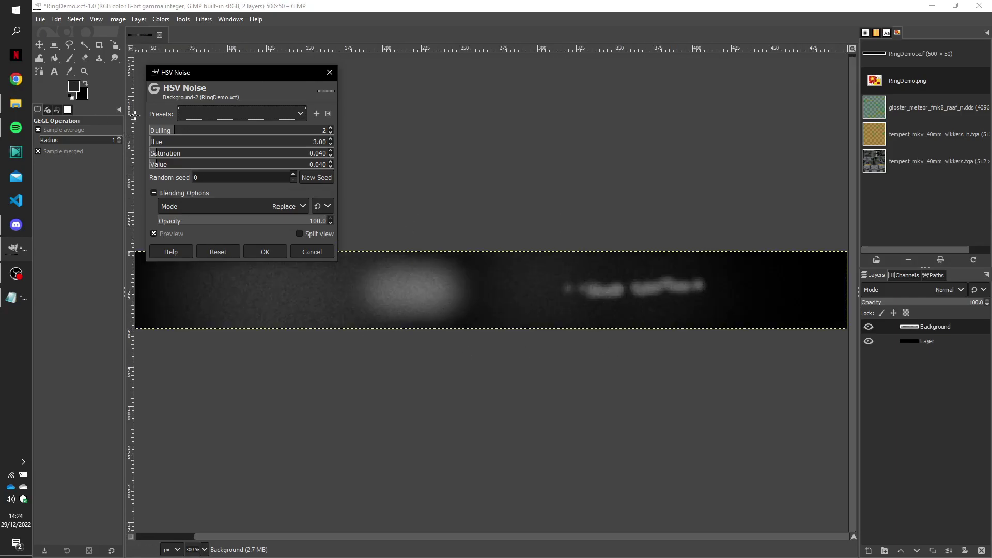
left_click(153, 147)
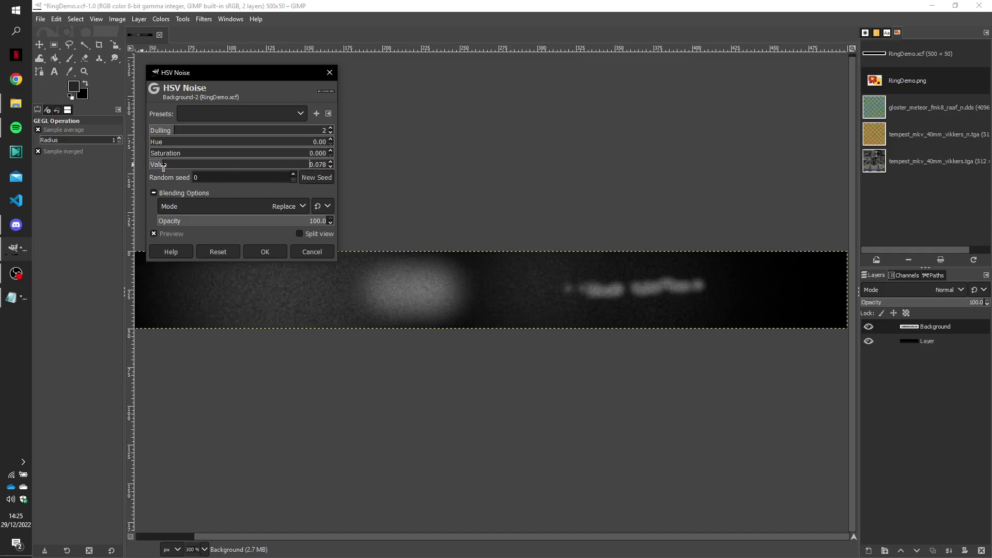
left_click_drag(163, 167, 167, 167)
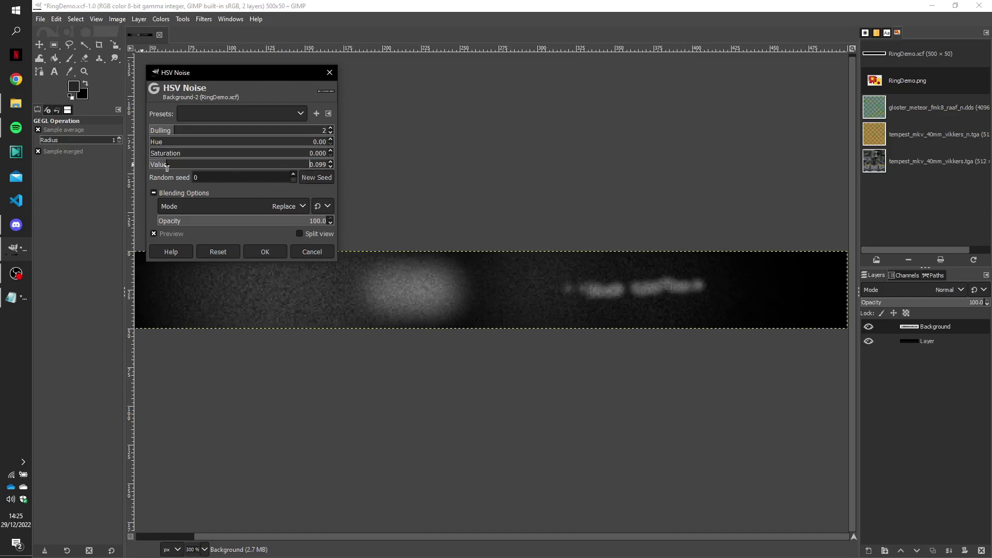
left_click(265, 252)
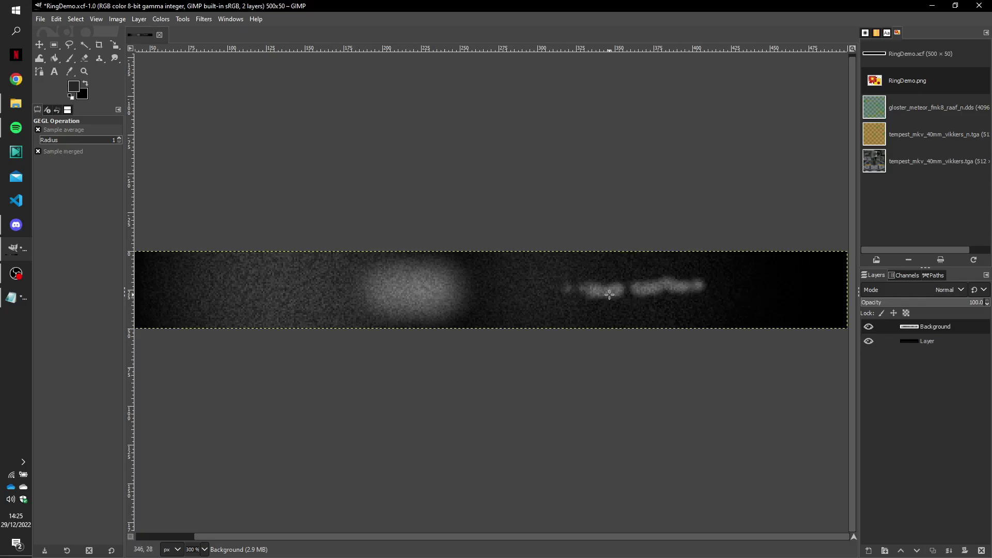
Hide the black backing layer to check the strip's transparency, and show it again.
scroll(609, 295, "down", 1, "ctrl")
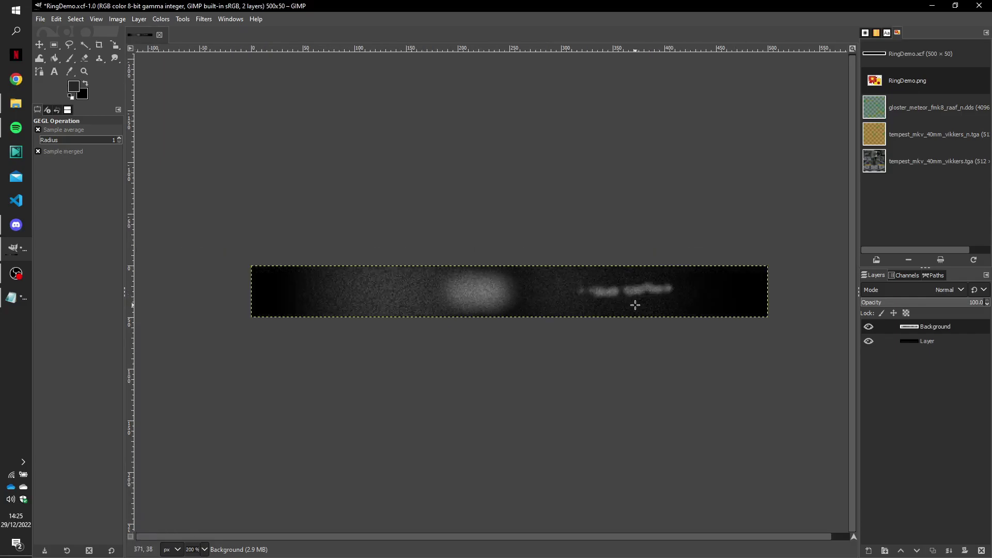
left_click(869, 341)
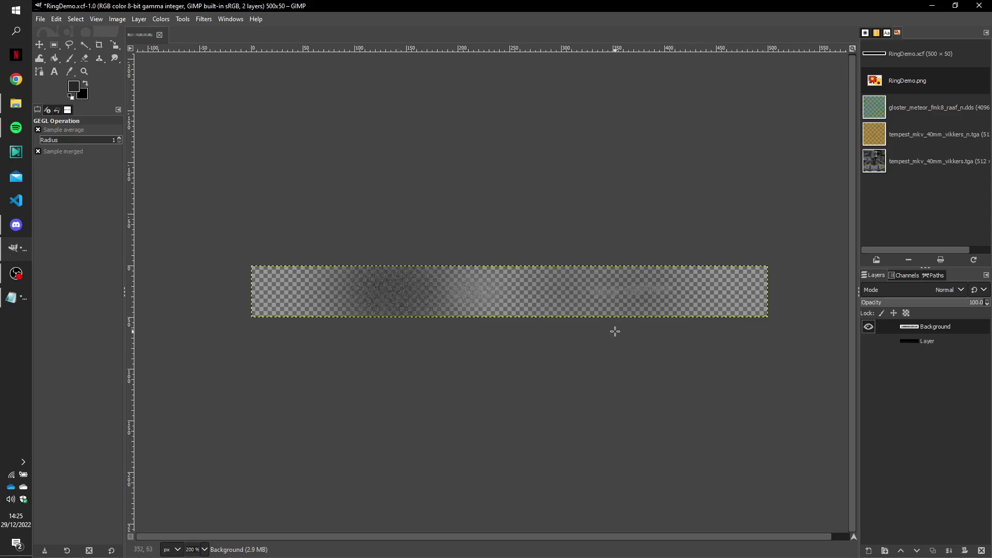
left_click(868, 341)
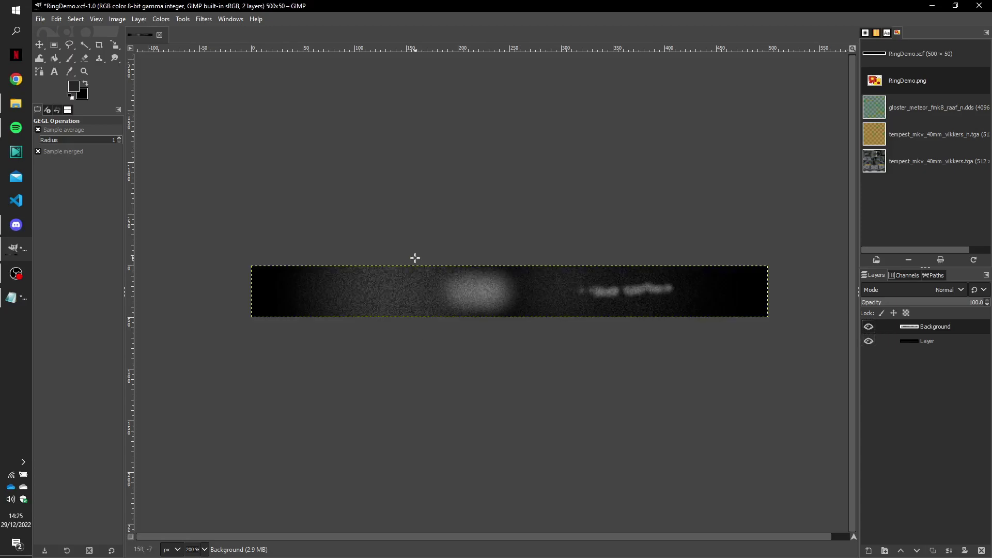
Crop the image to a full-width strip 500 px wide and 3 px high at Y position 22, and crop it to its content.
left_click(99, 45)
left_click_drag(251, 285, 772, 295)
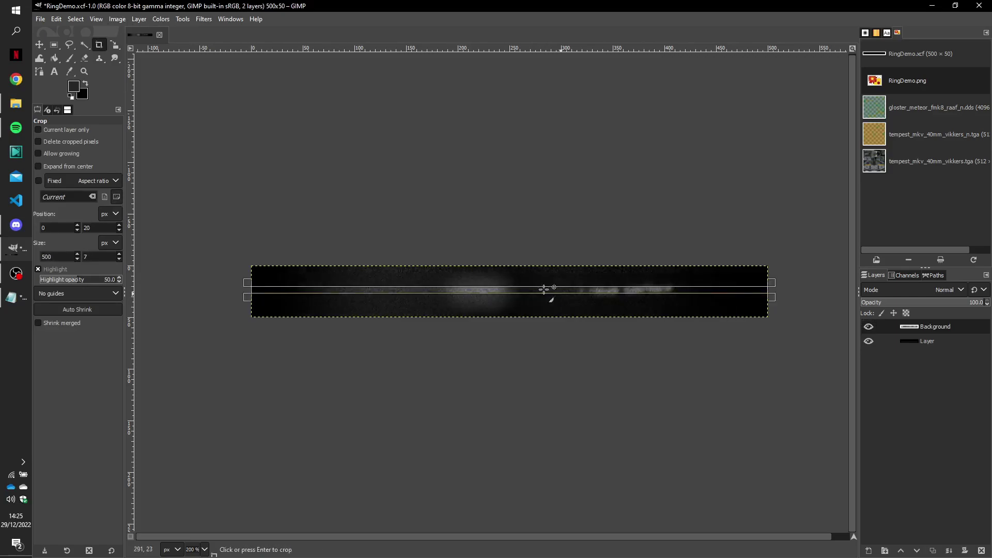
mouse_move(522, 288)
left_mouse_down()
mouse_move(497, 283)
mouse_move(509, 304)
mouse_move(506, 292)
left_mouse_up()
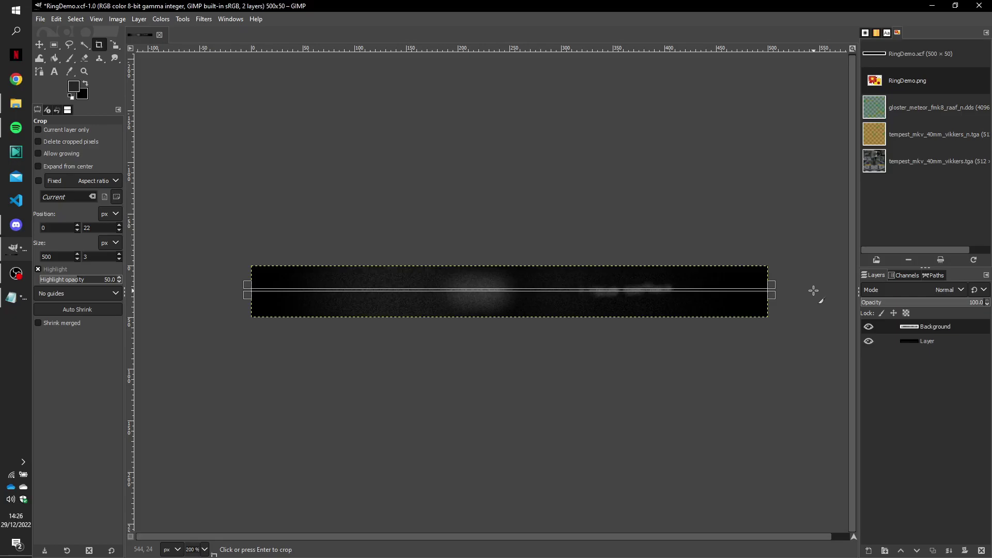
key("Return")
left_click(119, 21)
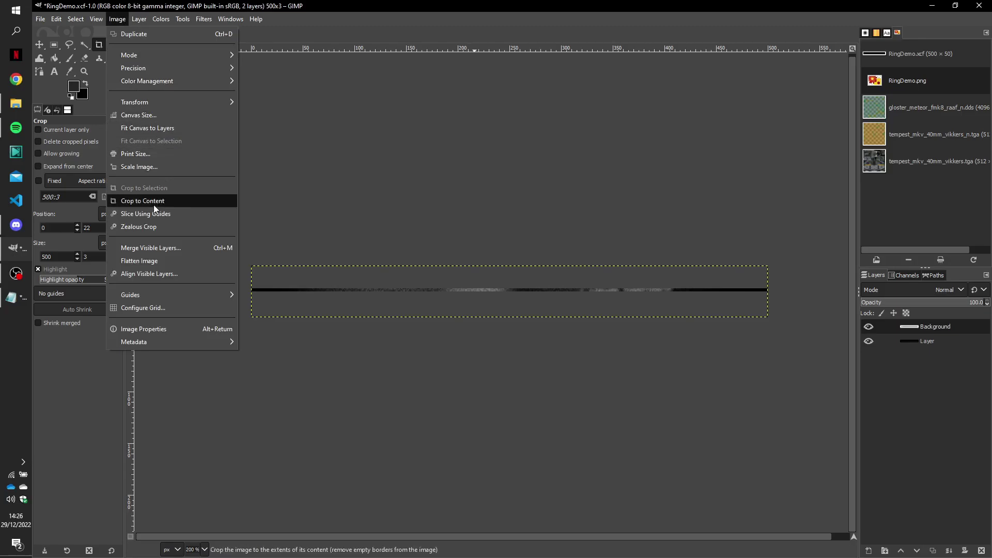
left_click(153, 200)
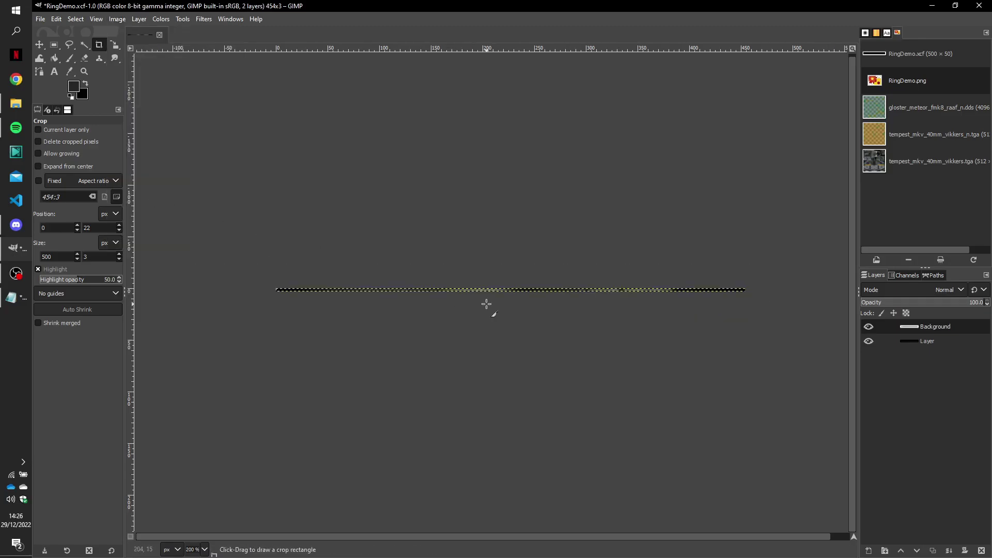
Hide the black backing layer and export the strip over RingDemo.png in the Ep7_Textures folder with a lowered PNG compression level.
left_click(868, 342)
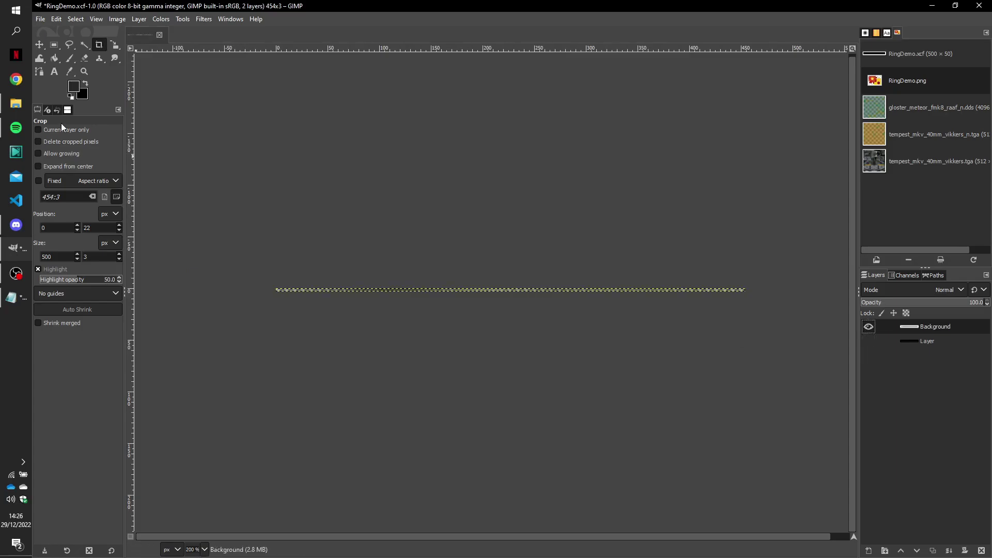
left_click(40, 19)
left_click(76, 19)
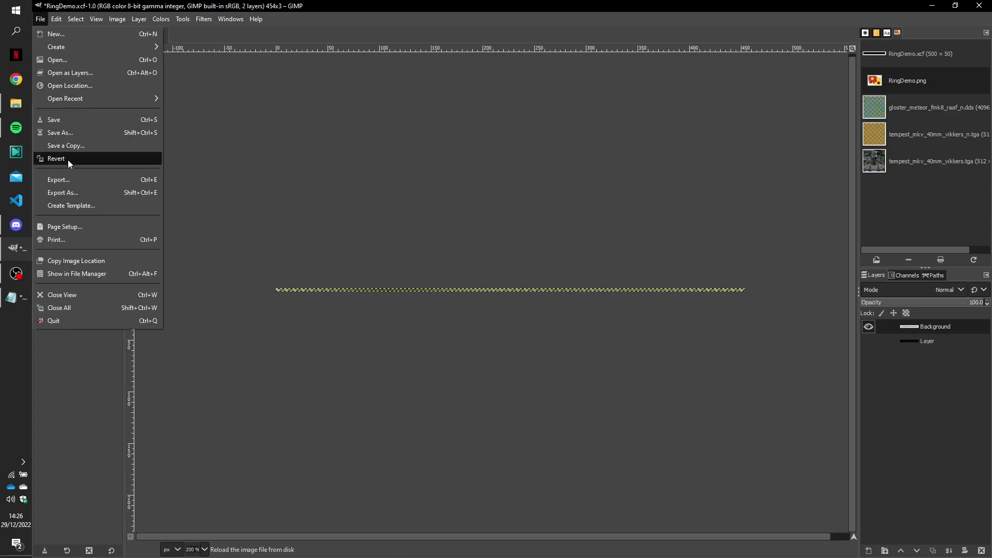
left_click(60, 182)
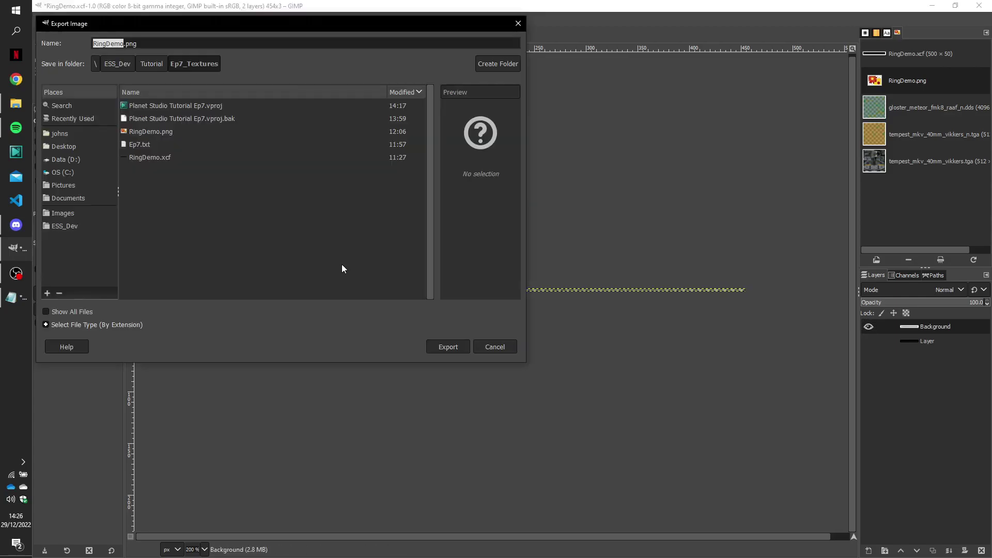
left_click(448, 347)
left_click(324, 241)
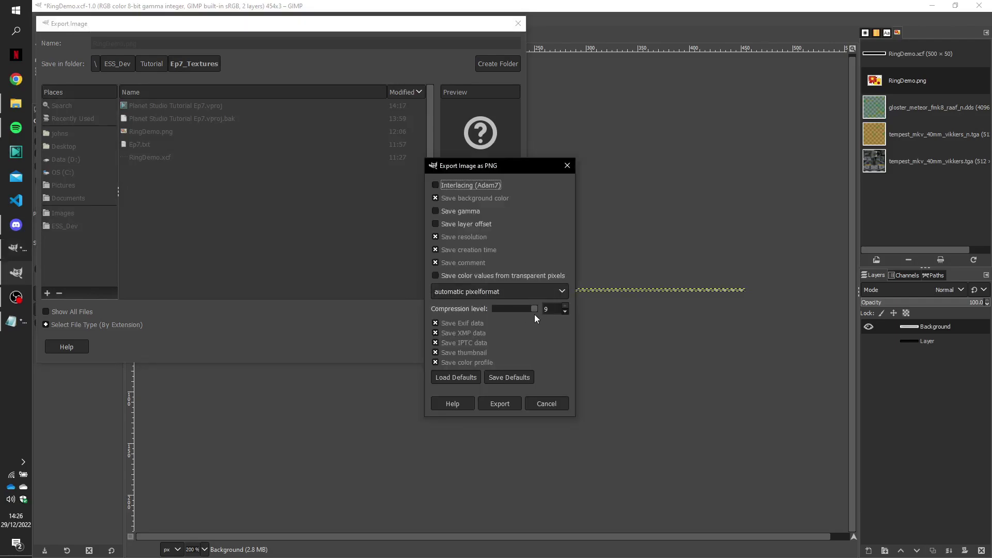
left_click_drag(495, 309, 487, 310)
left_click(500, 404)
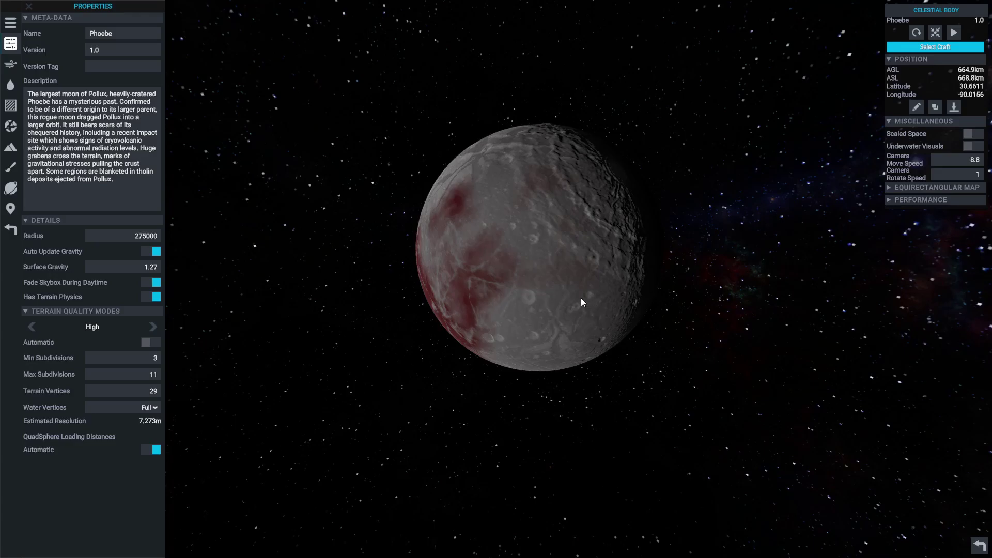
Switch to Planet Studio, enable rings on Phoebe, view the available ring textures without changing the current one, and rebuild the body.
left_click(10, 188)
left_click(150, 18)
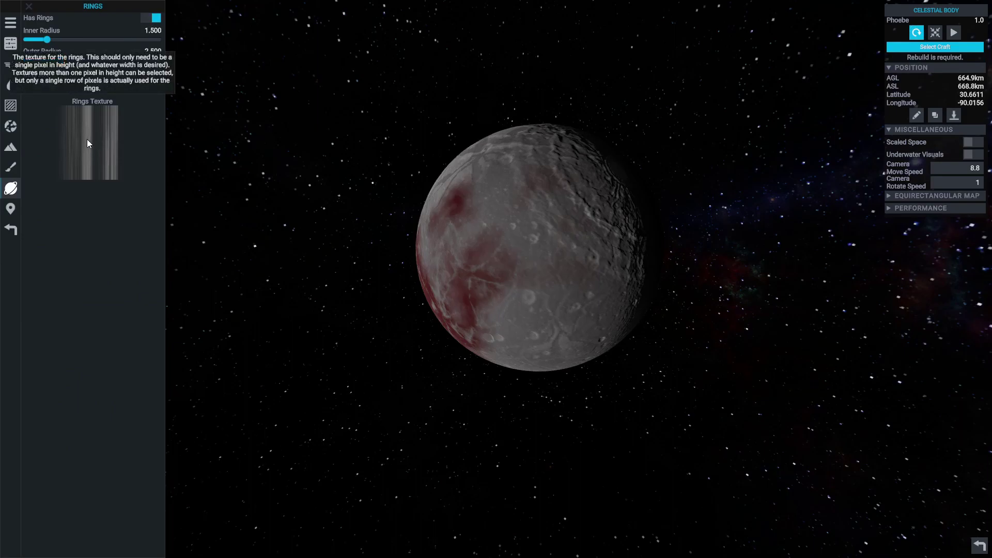
left_click(87, 139)
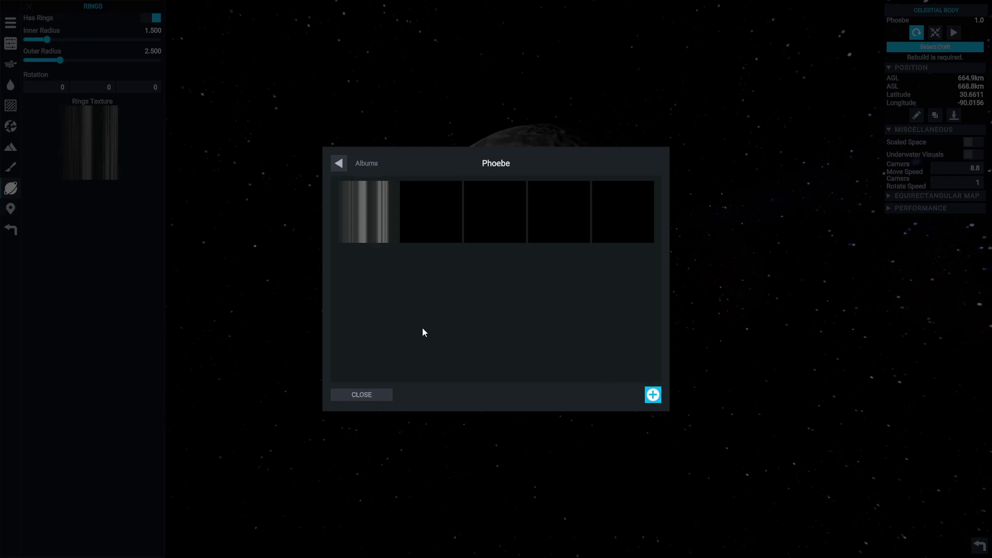
left_click(380, 397)
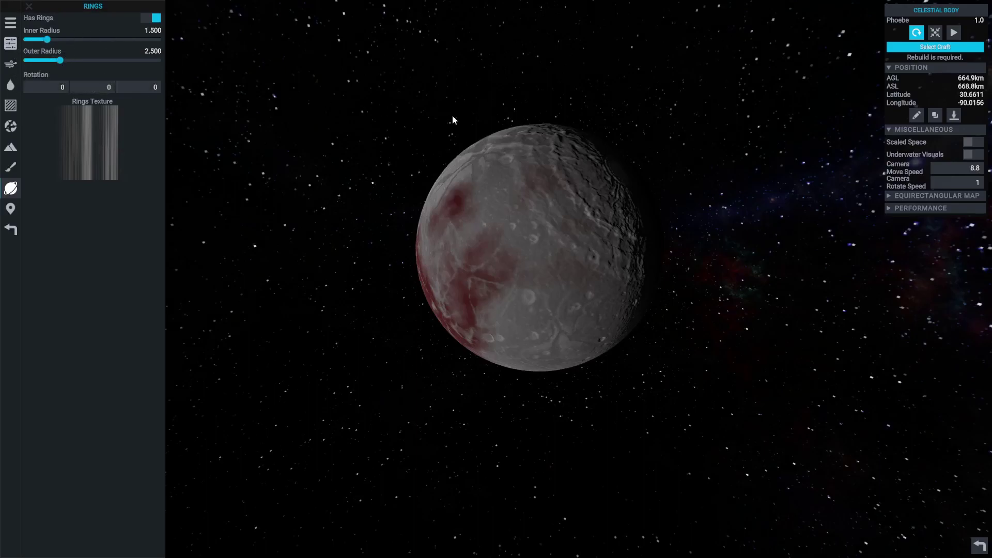
left_click(915, 37)
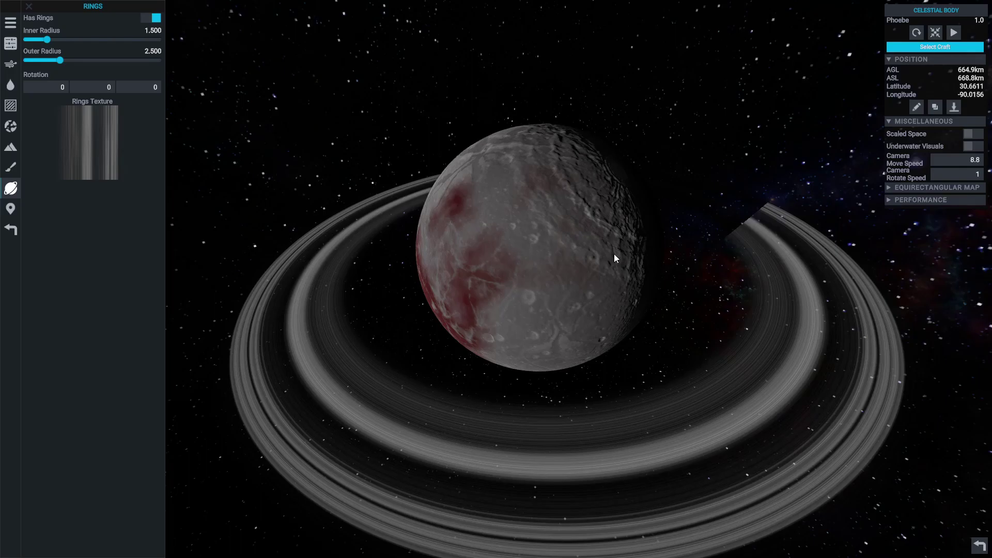
Examine Phoebe's rings up close from several camera angles, checking the banding along the inner and outer parts.
key("w")
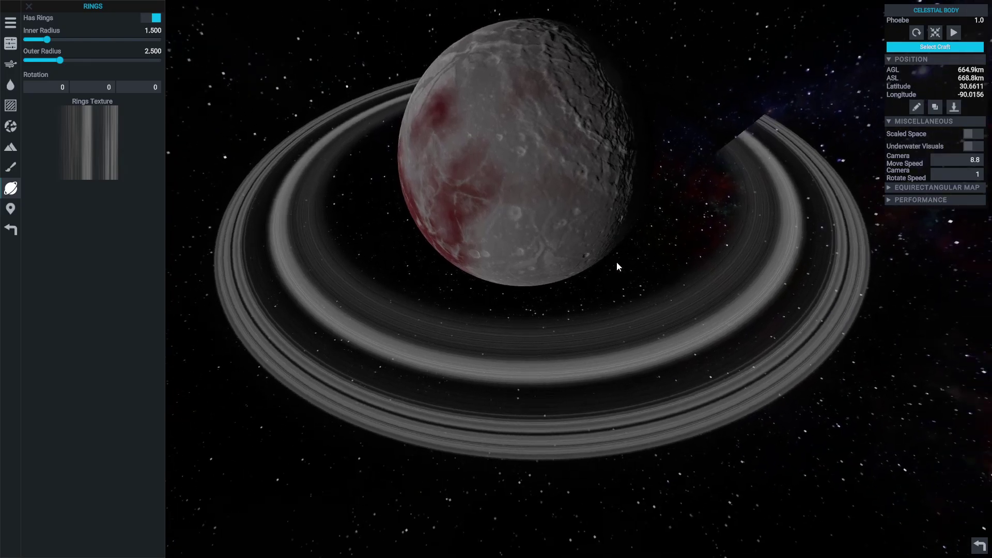
key("w")
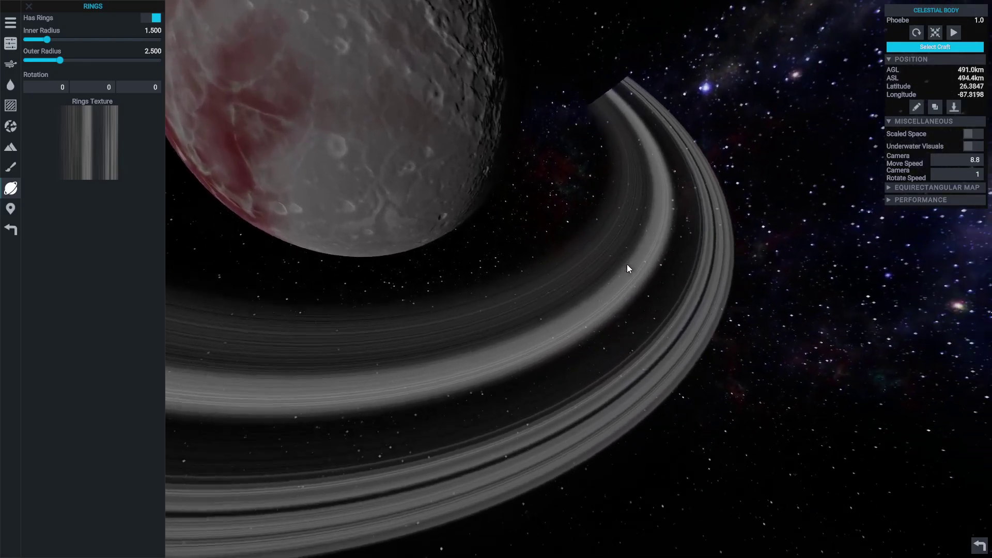
key("s")
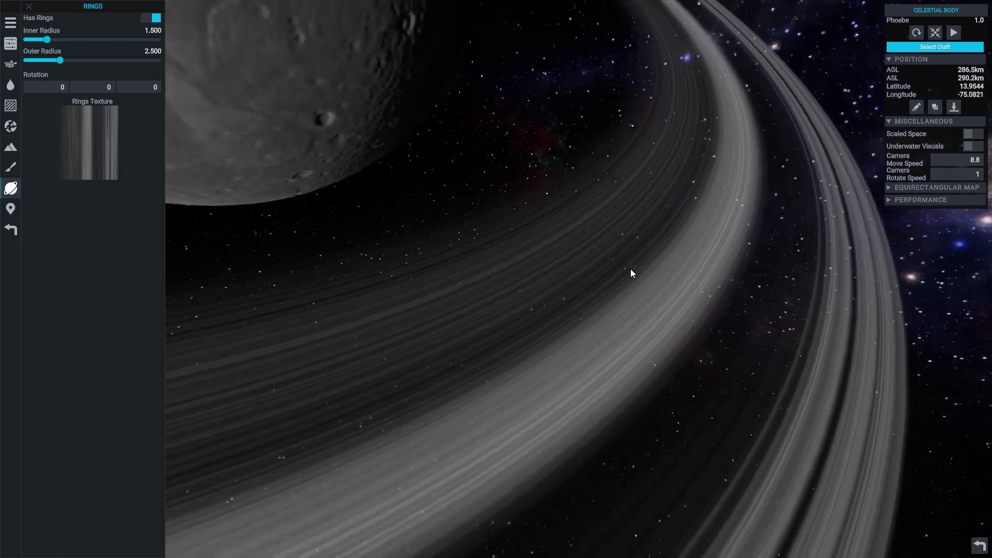
key("w")
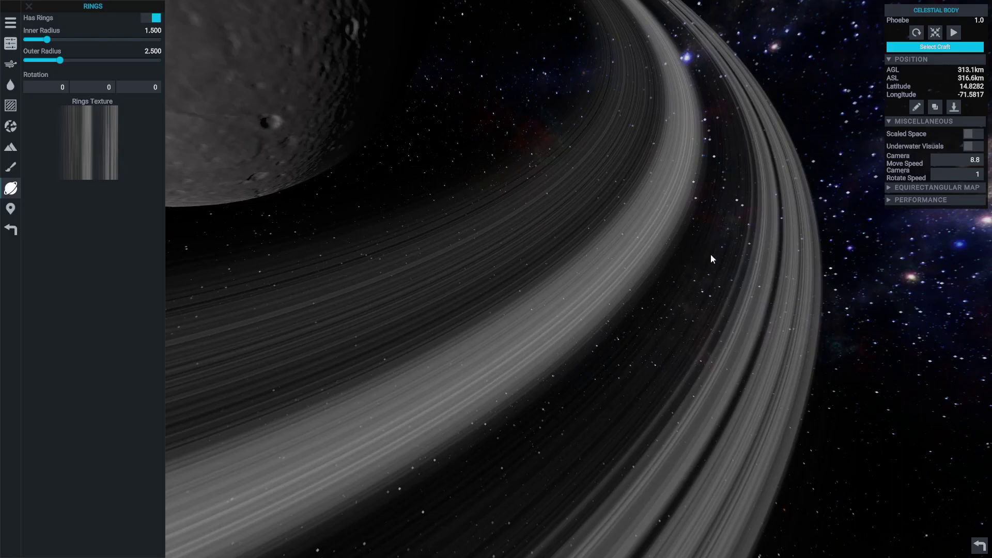
right_click_drag(708, 272, 686, 327)
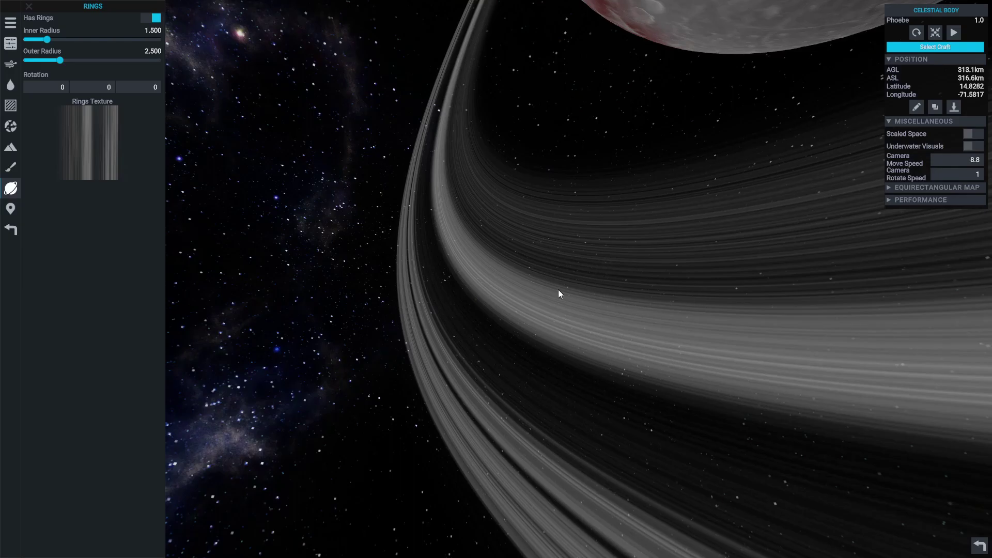
right_click_drag(571, 287, 623, 297)
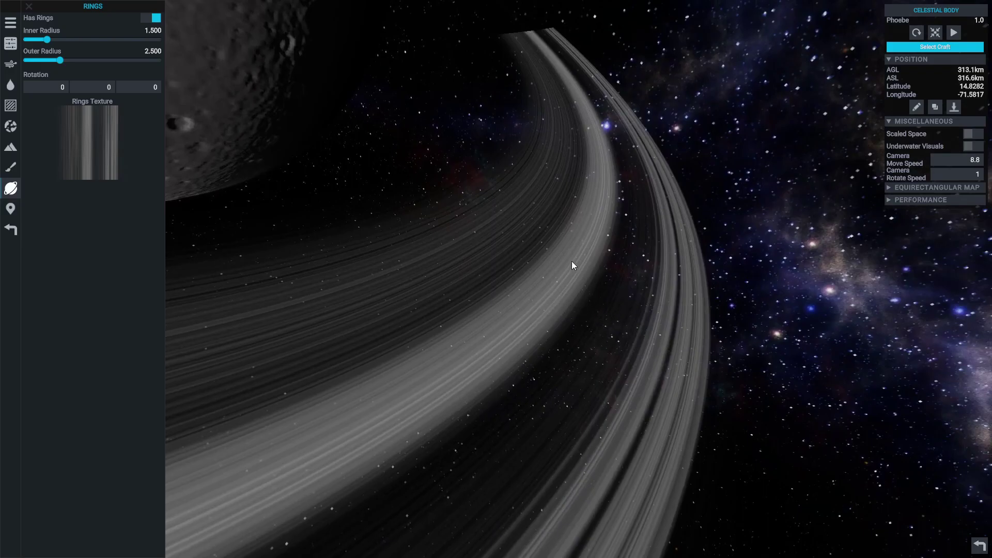
right_click_drag(555, 304, 547, 322)
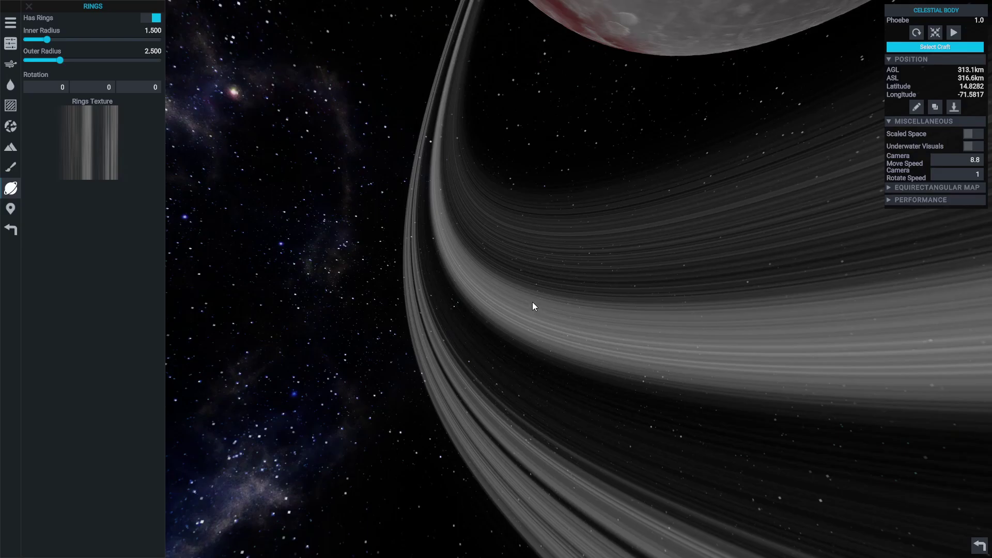
left_click_drag(532, 315, 672, 301)
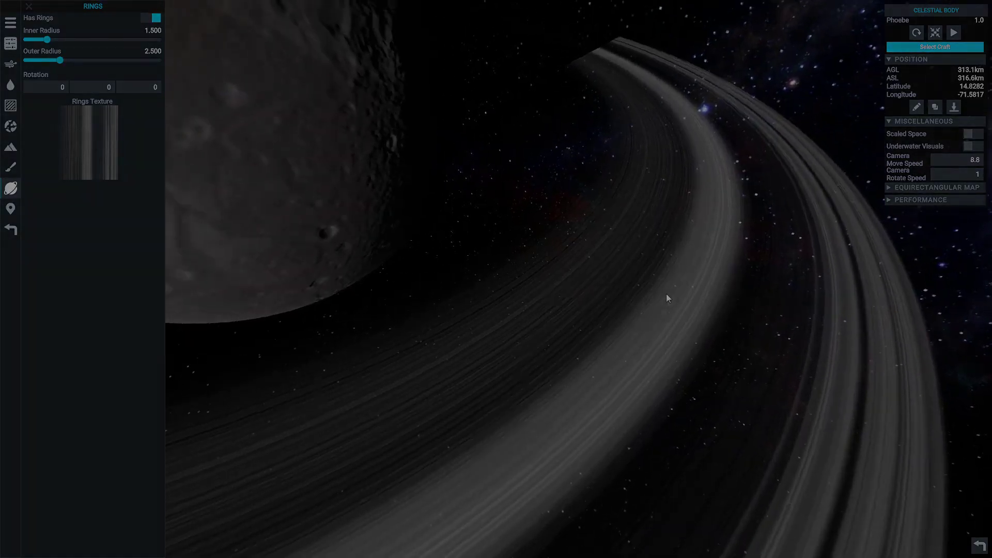